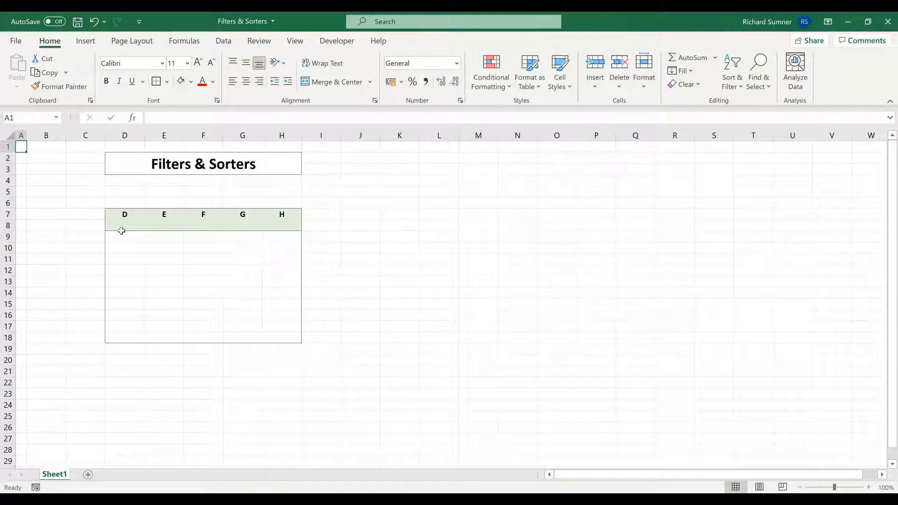
View the Sort settings for the table body D9:H18 and close them without sorting
left_click_drag(116, 226, 273, 337)
left_click(349, 247)
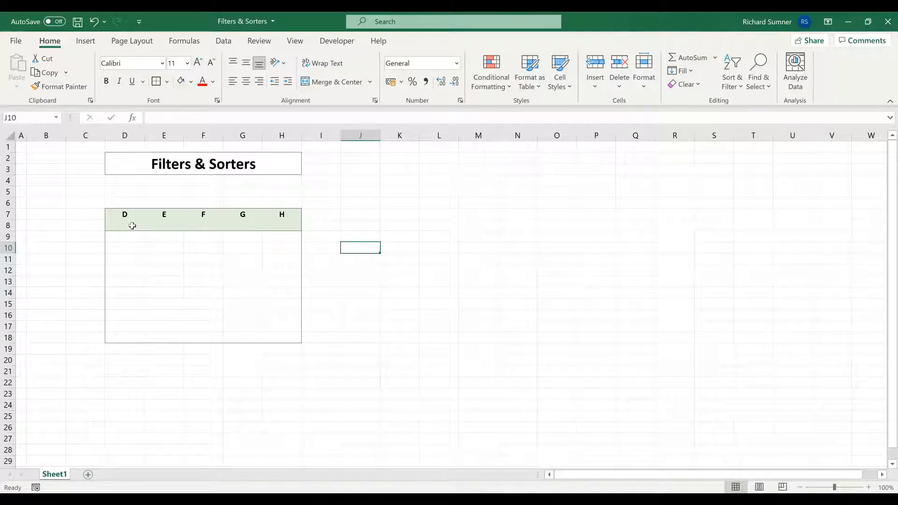
left_click_drag(120, 236, 281, 335)
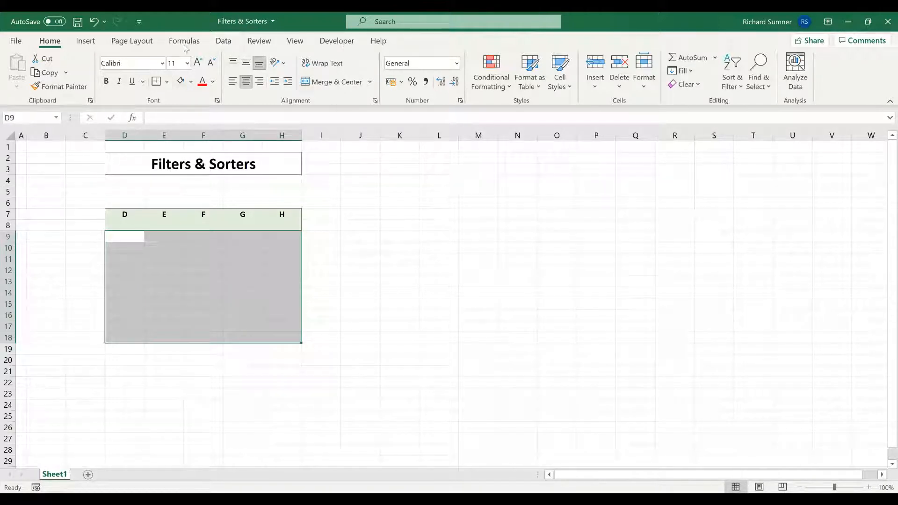
left_click(220, 42)
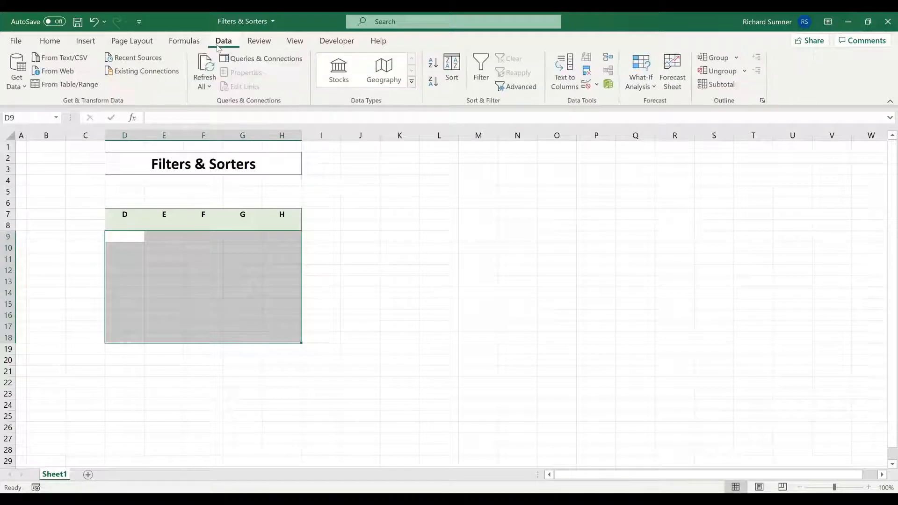
left_click(432, 70)
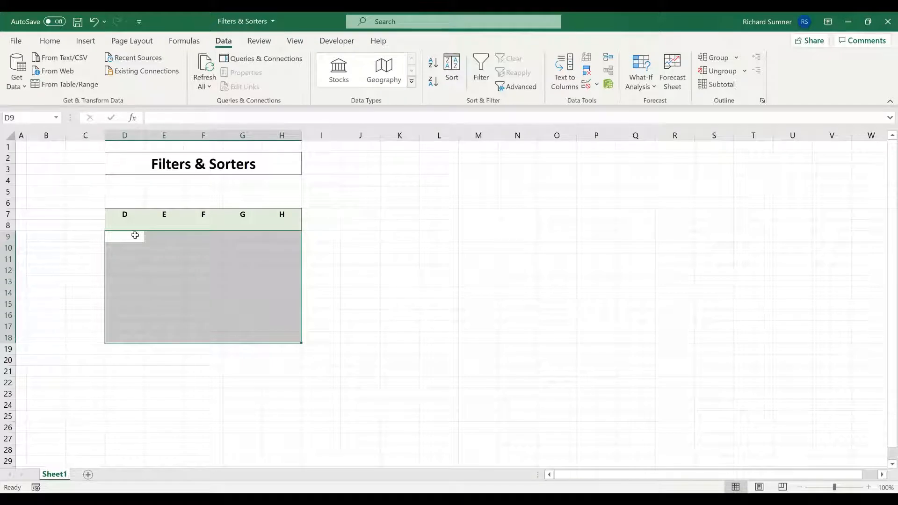
left_click(450, 75)
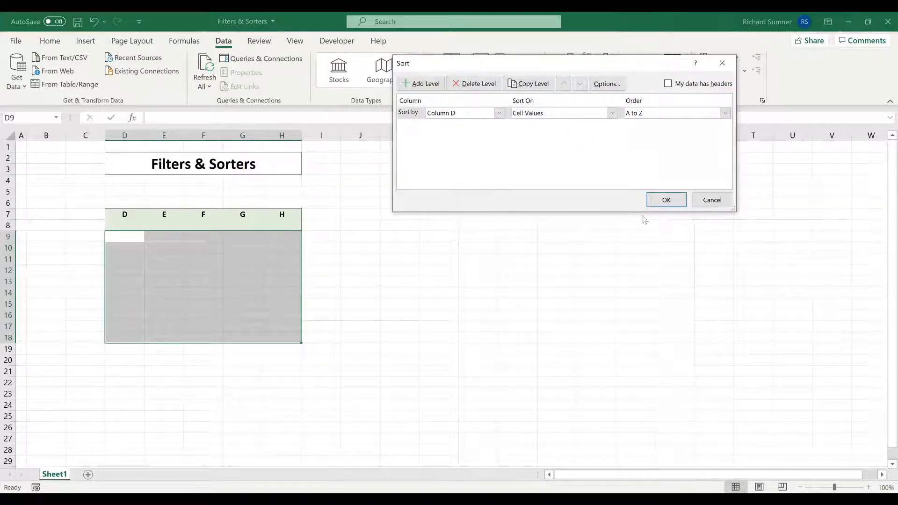
left_click(714, 202)
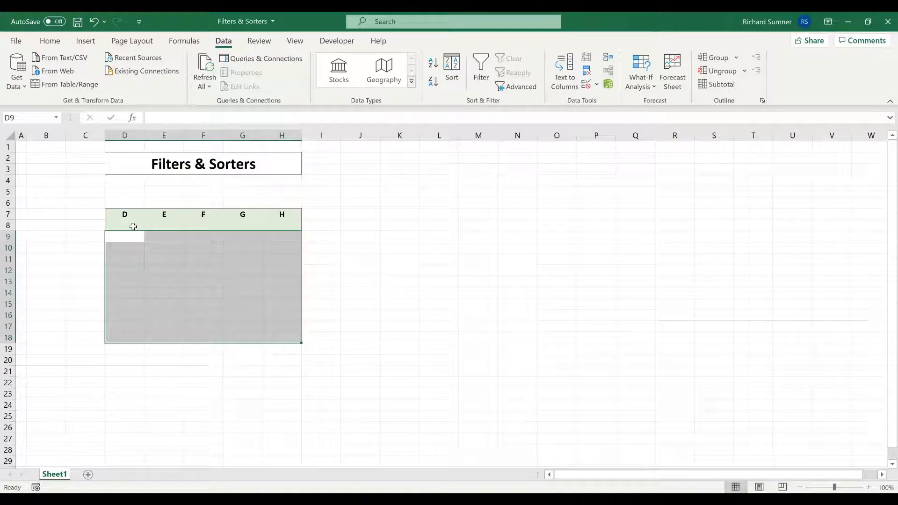
Apply a filter to the range D7:H18 so the dropdown arrows sit in the lettered header row
left_click(133, 226)
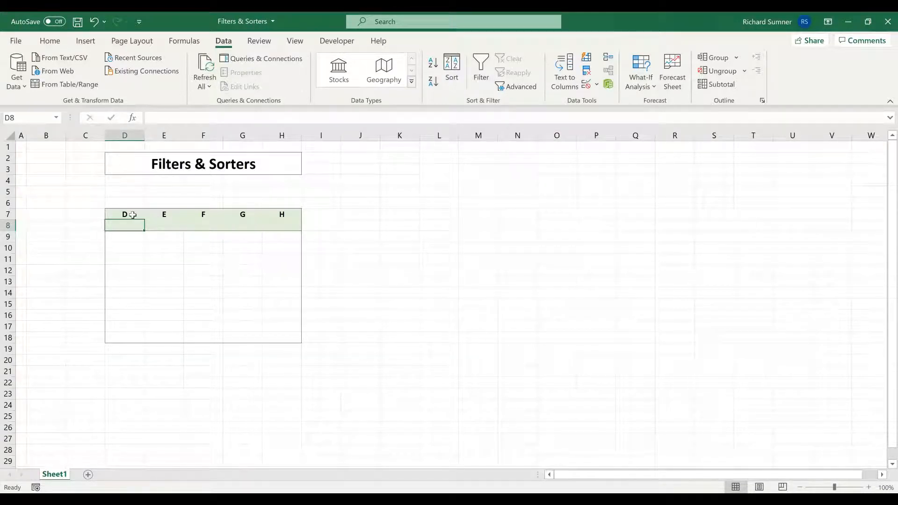
left_click_drag(133, 215, 291, 337)
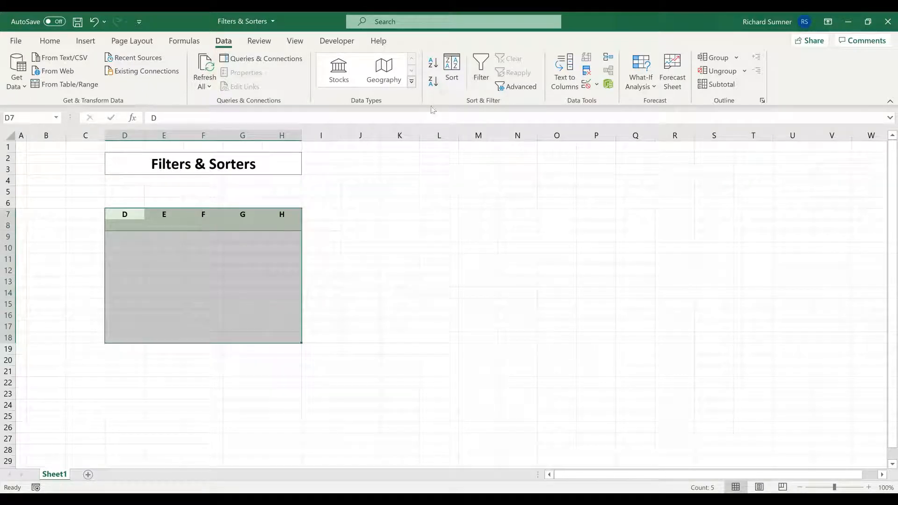
left_click(478, 76)
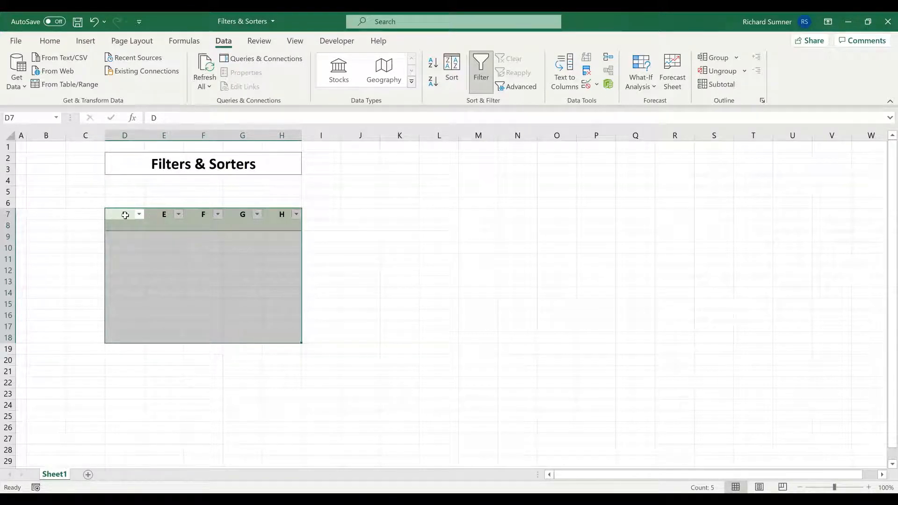
left_click_drag(124, 214, 286, 213)
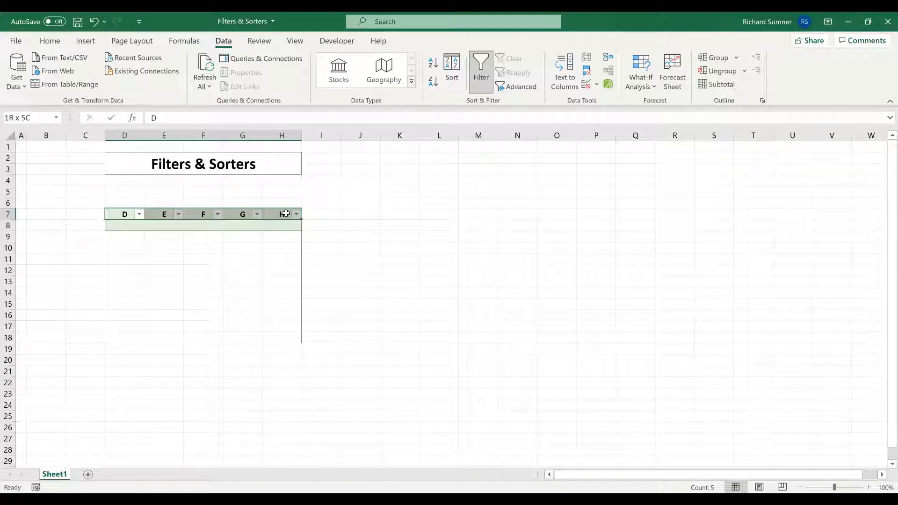
left_click_drag(286, 213, 286, 214)
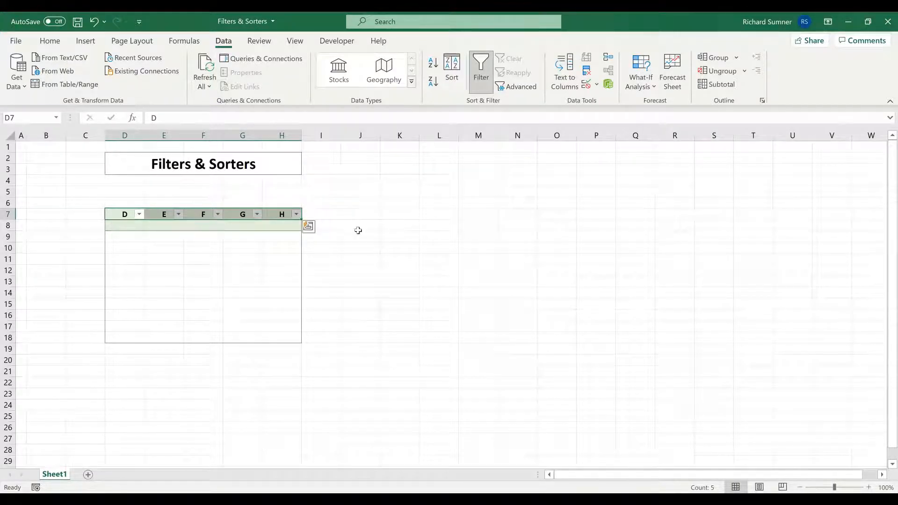
Remove the filter from the range D7:H18
left_click_drag(124, 213, 277, 337)
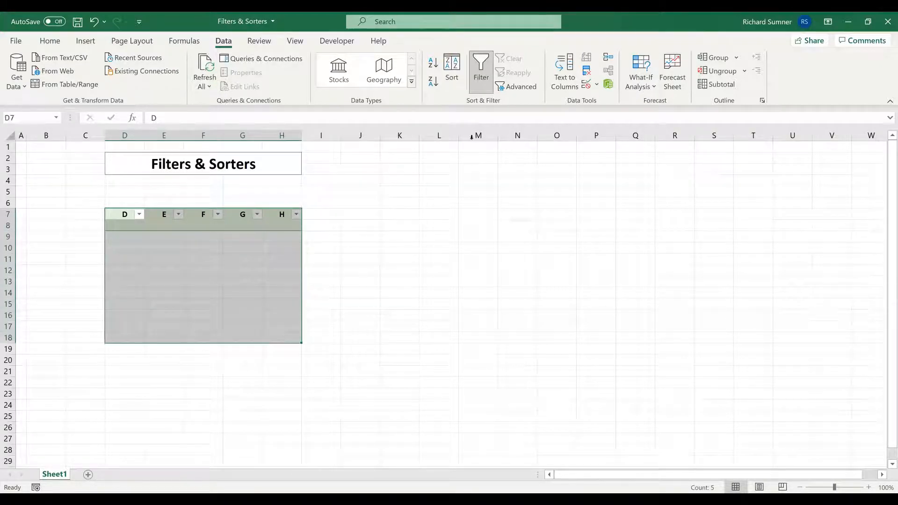
left_click(480, 78)
left_click(412, 228)
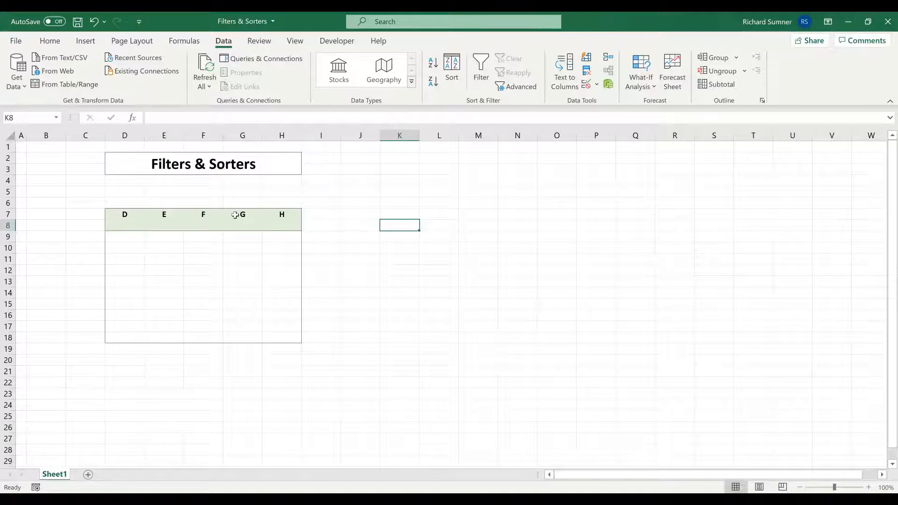
Turn off the Locked and Hidden protection options for the cells D8:H18
left_click_drag(116, 226, 201, 226)
left_click_drag(110, 210, 290, 227)
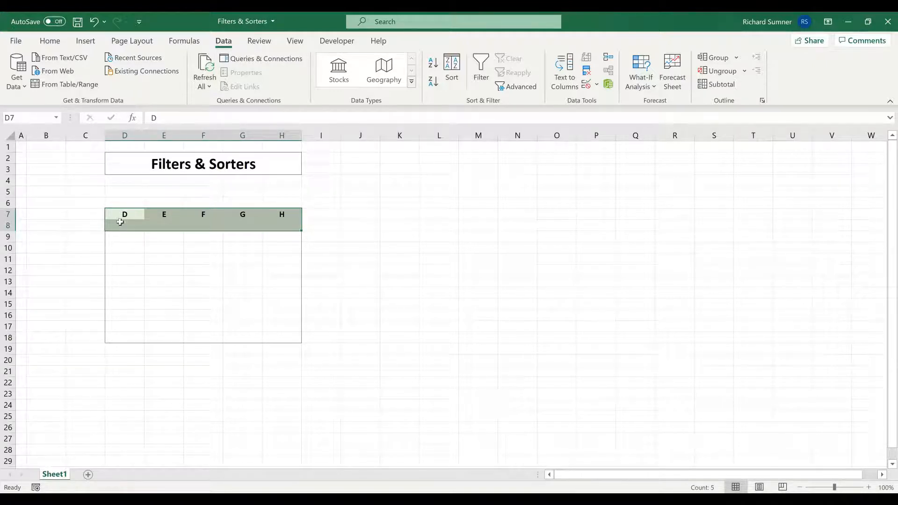
left_click_drag(117, 223, 278, 337)
right_click(264, 285)
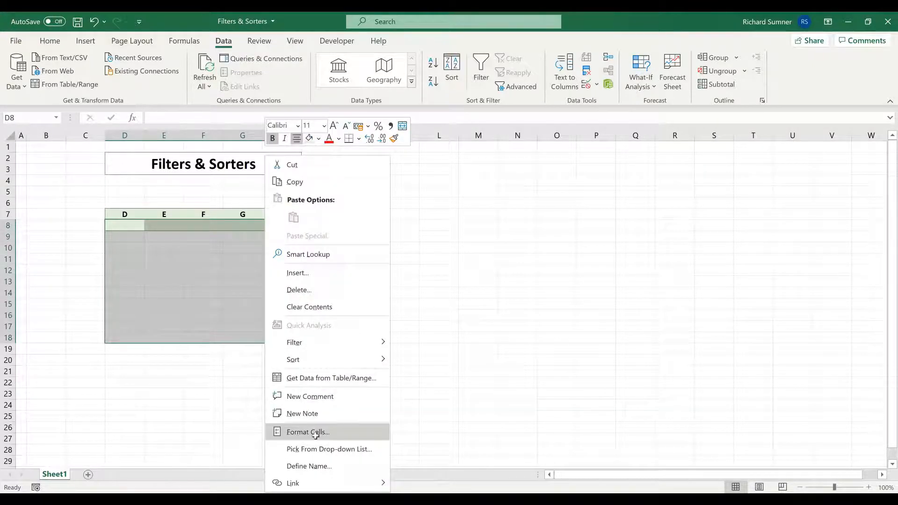
left_click(309, 432)
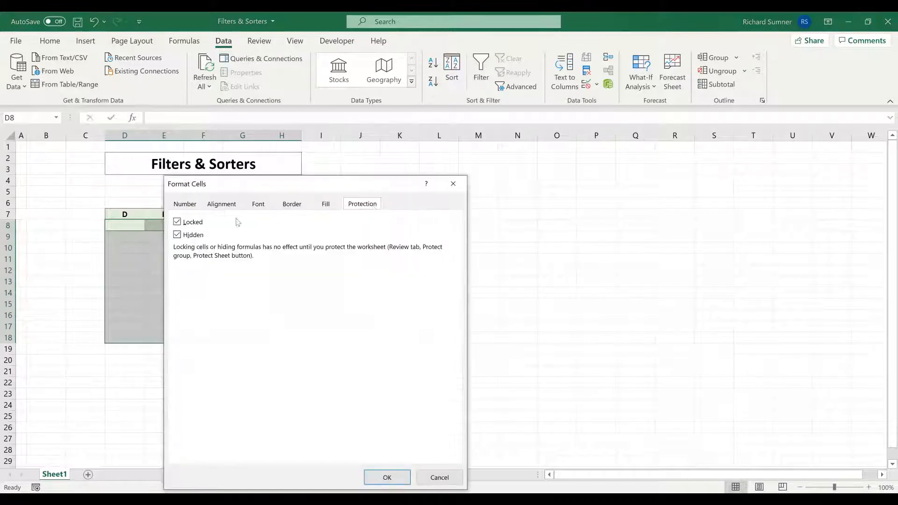
left_click(183, 224)
left_click(180, 234)
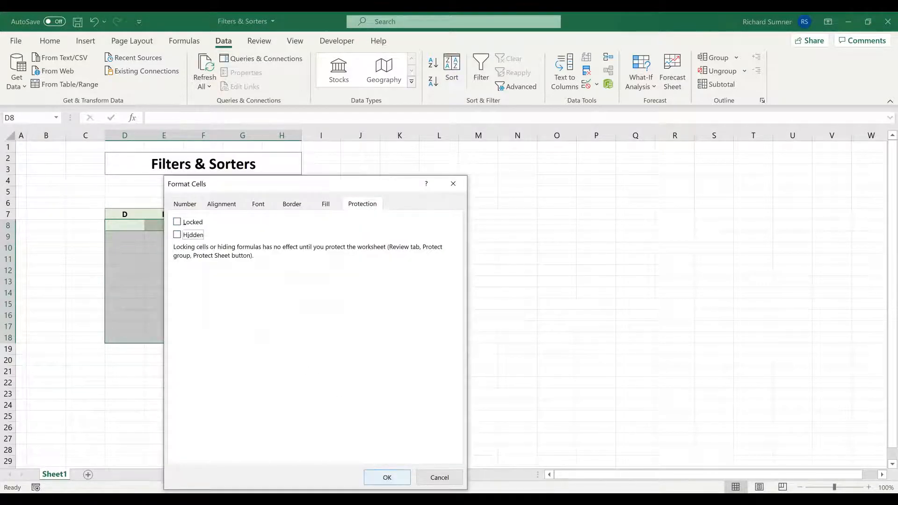
left_click(386, 476)
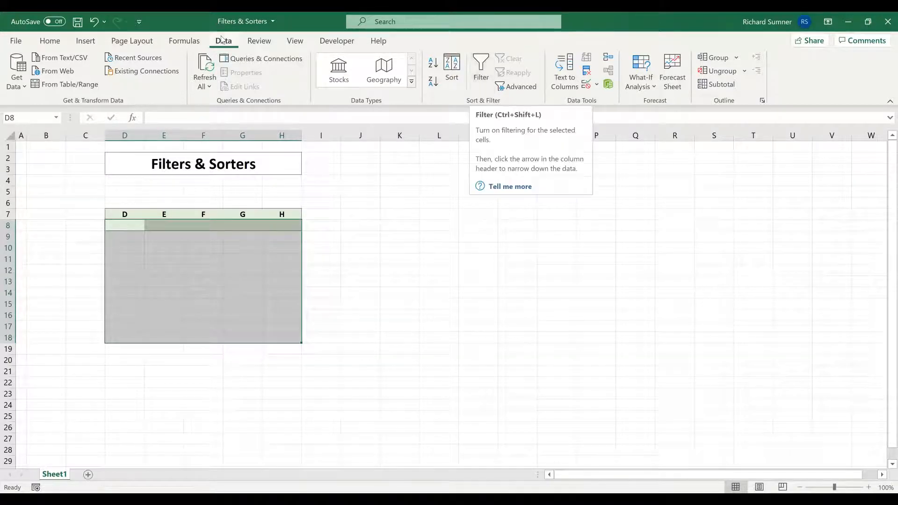
Apply a filter to D8:H18 so the dropdown arrows sit in row 8, beneath the lettered headers
left_click(480, 77)
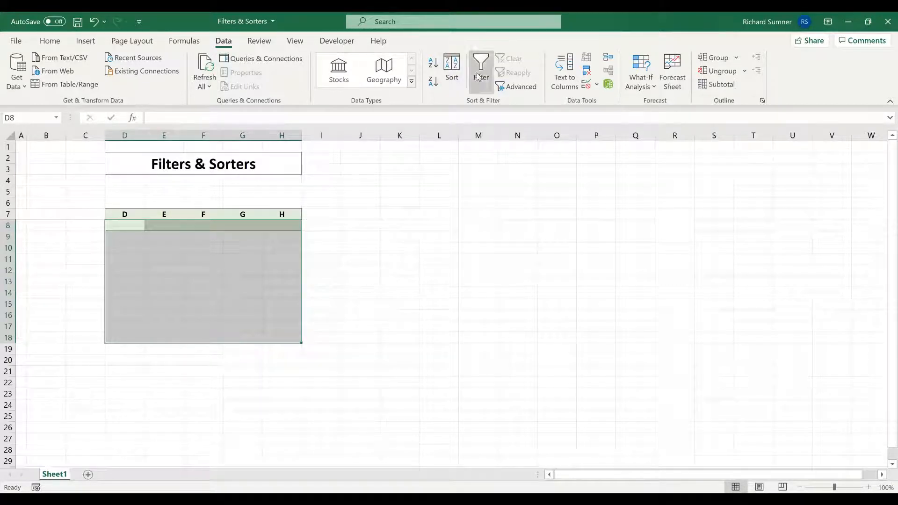
left_click(453, 249)
left_click_drag(120, 224, 275, 341)
left_click_drag(125, 214, 280, 213)
left_click_drag(120, 214, 276, 215)
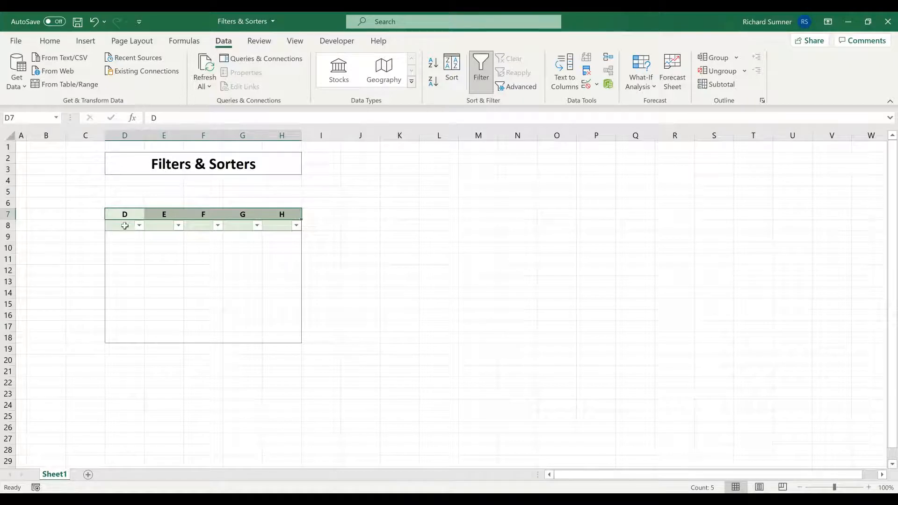
left_click_drag(124, 226, 267, 225)
left_click(267, 225)
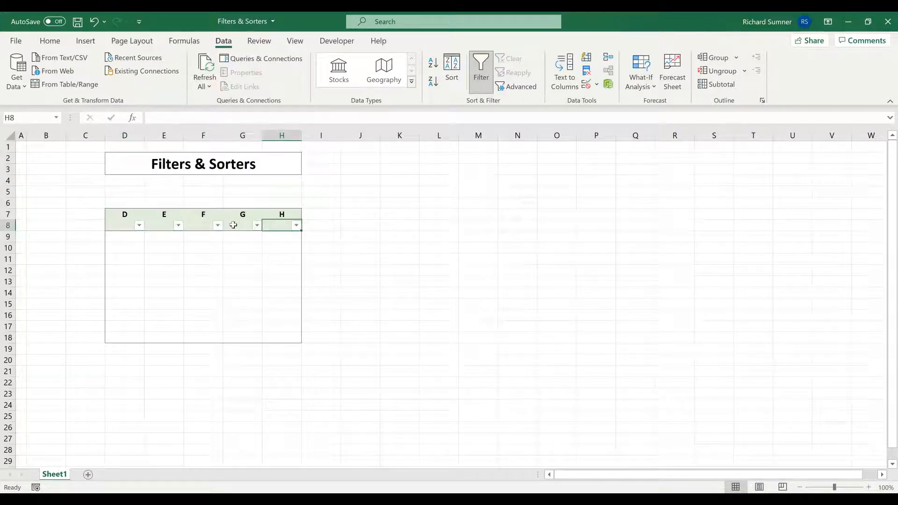
left_click(233, 225)
left_click(200, 225)
left_click(164, 224)
left_click(127, 226)
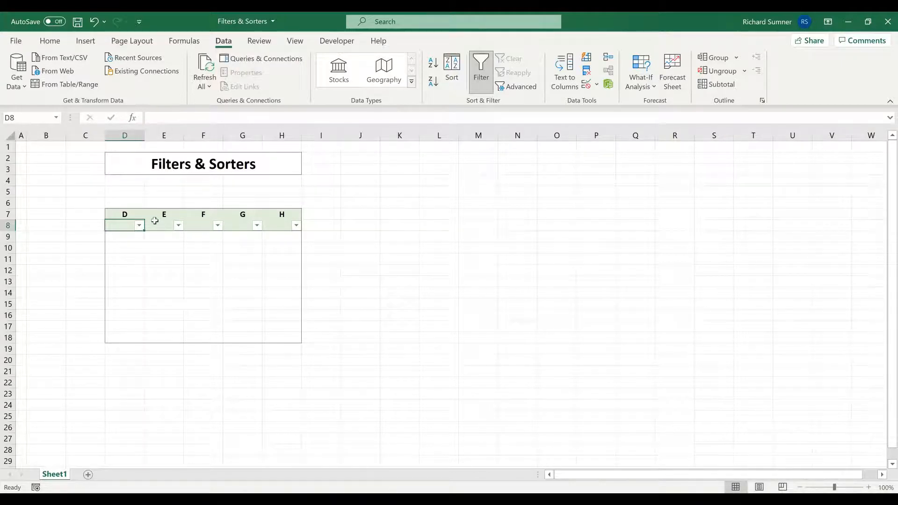
Change the header text in cell D7 to "Dddddd"
left_click(137, 214)
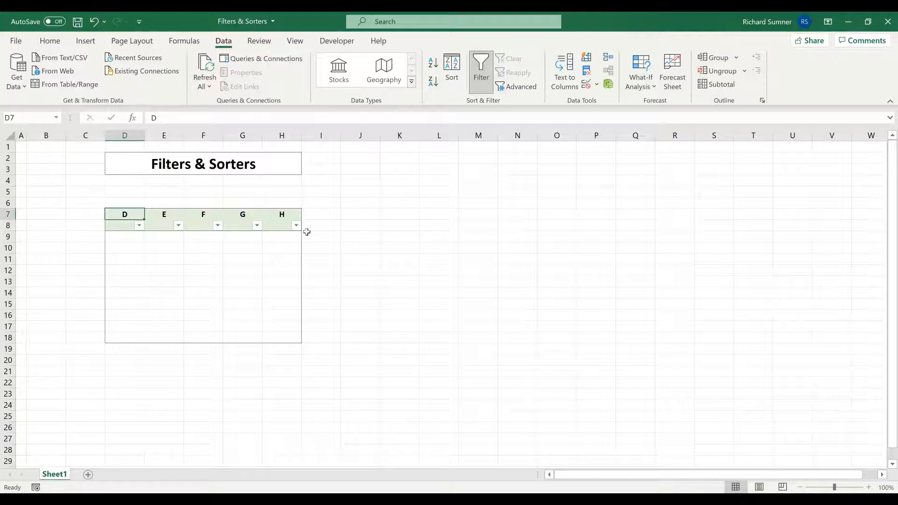
left_click(170, 121)
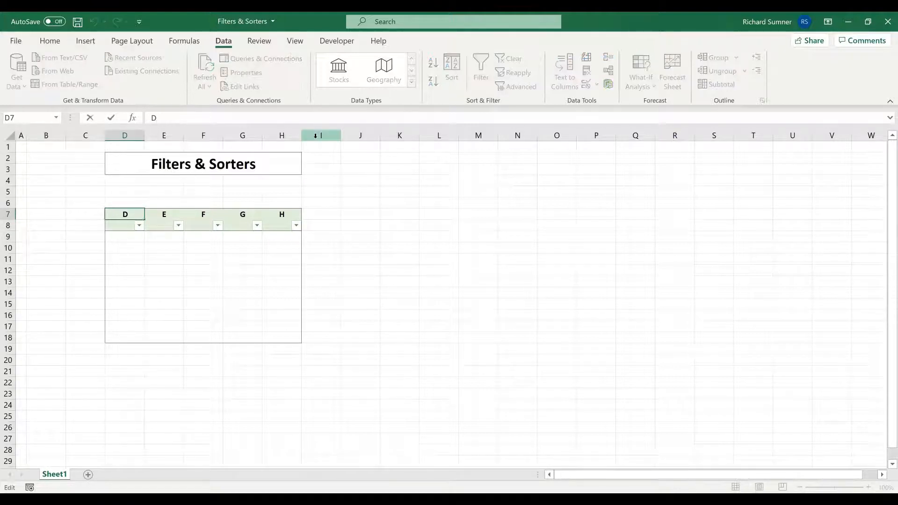
type("ddddd")
key("Return")
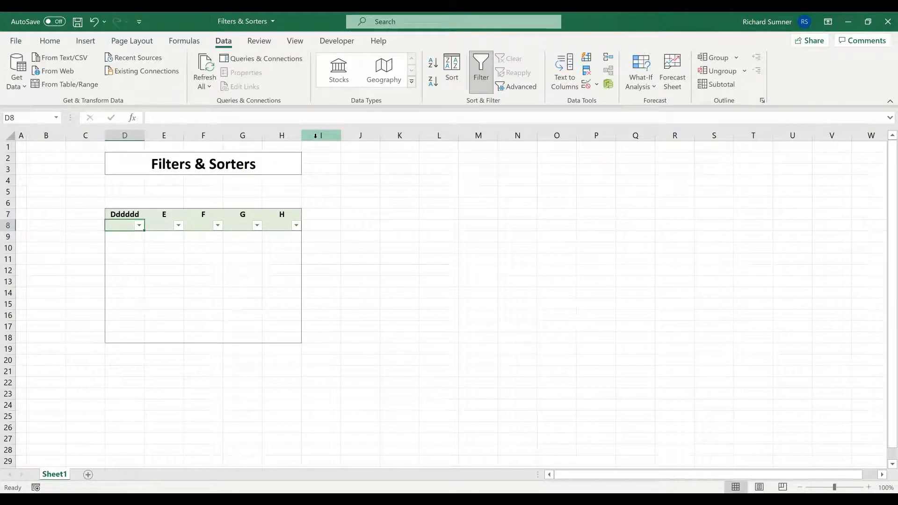
Set the header text in cell D7 back to "D"
left_click(137, 215)
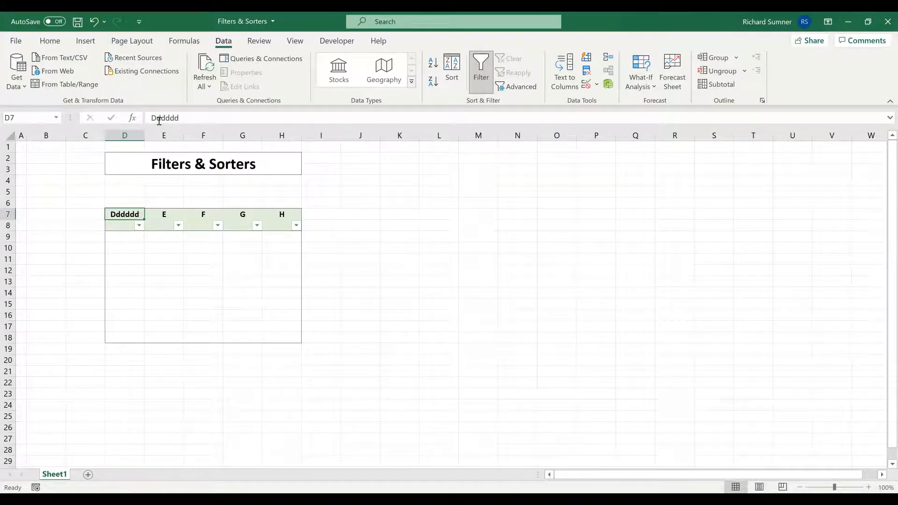
left_click_drag(159, 121, 256, 129)
type("D")
key("Return")
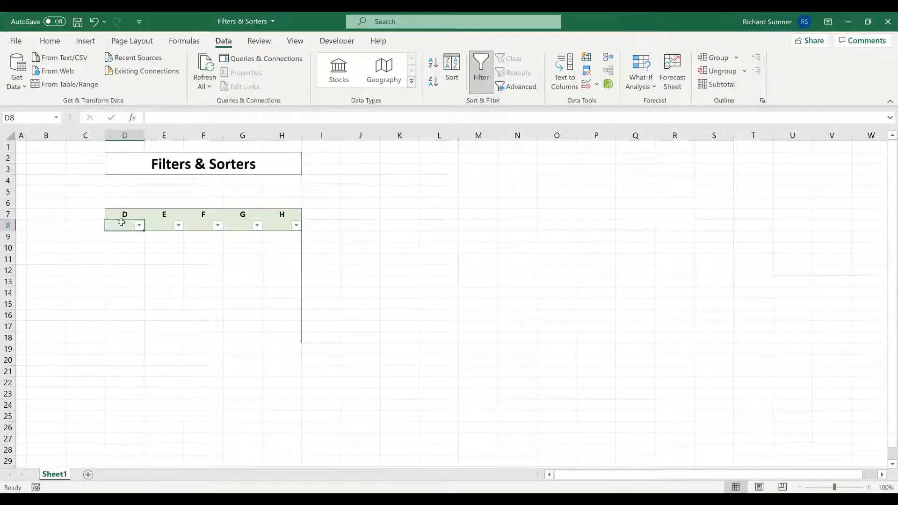
left_click_drag(123, 224, 269, 337)
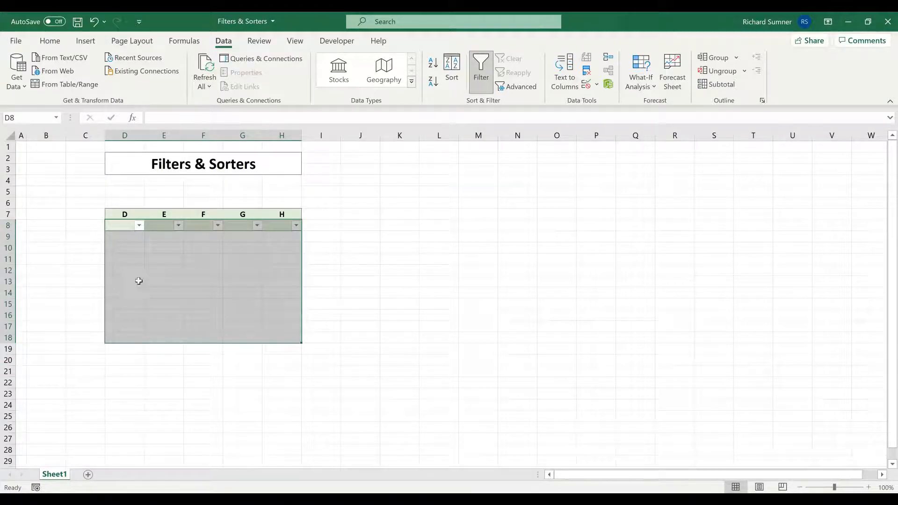
left_click(89, 283)
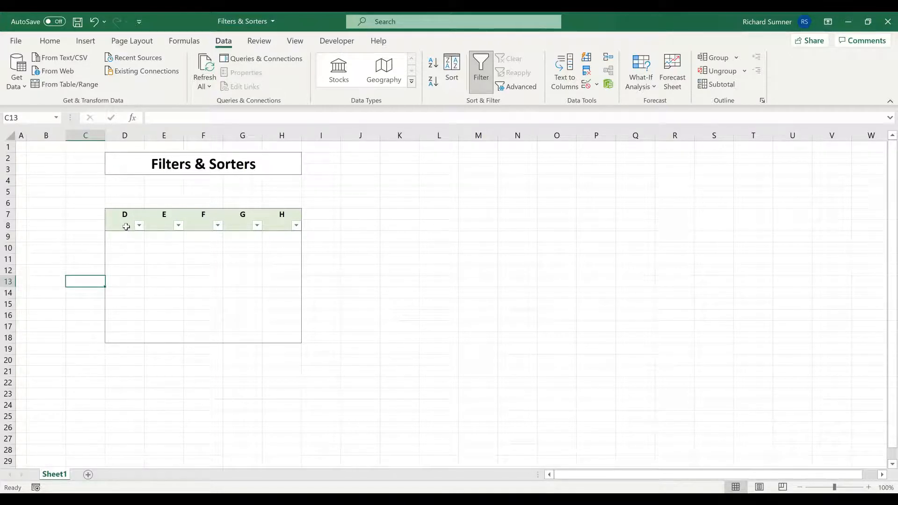
left_click_drag(126, 226, 297, 340)
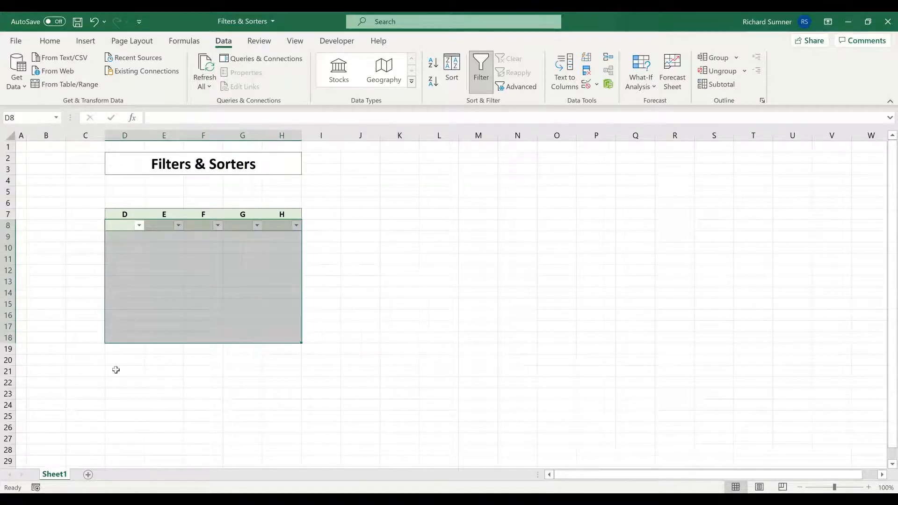
left_click_drag(114, 352, 273, 351)
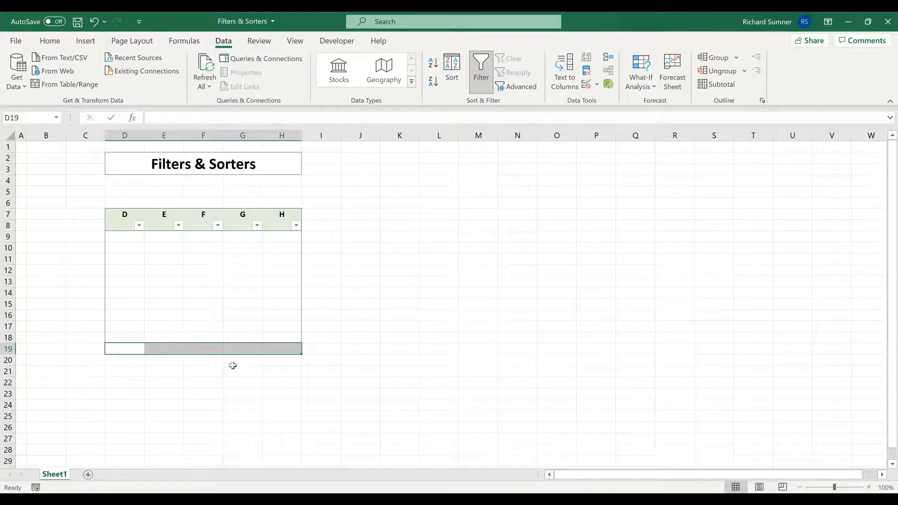
left_click_drag(133, 238, 280, 337)
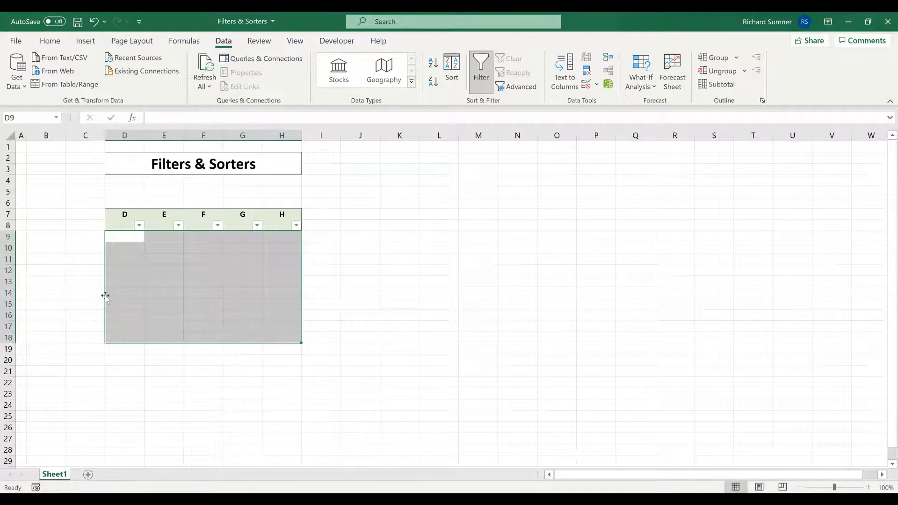
Hide all unused rows from row 20 to the end of the sheet
left_click(7, 360)
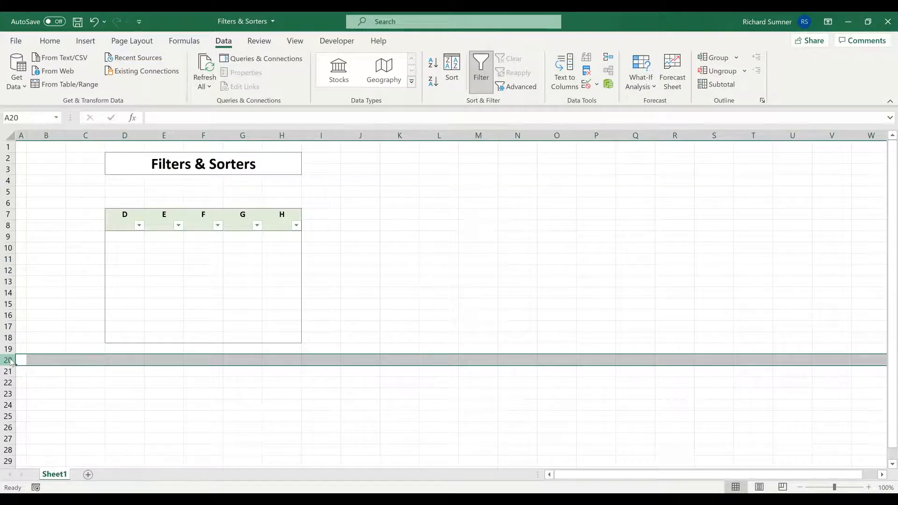
key("ctrl+shift+Down")
right_click(8, 359)
left_click(35, 334)
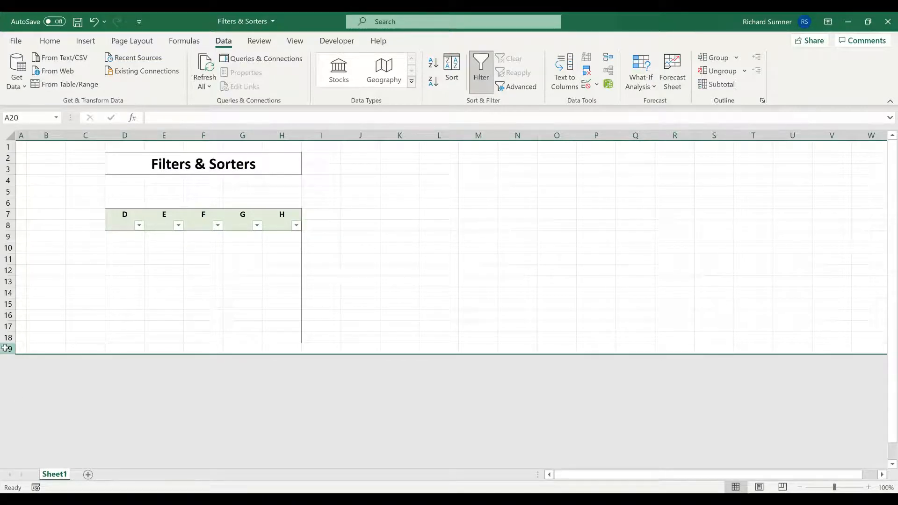
Unhide all the hidden rows beneath the table, from row 20 to the end of the sheet
left_click(5, 349)
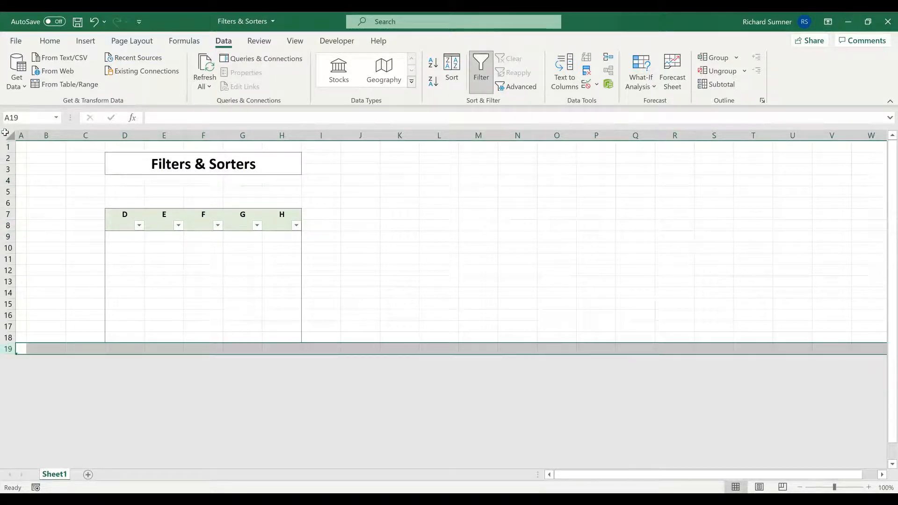
left_click(4, 147, "shift")
right_click(7, 203)
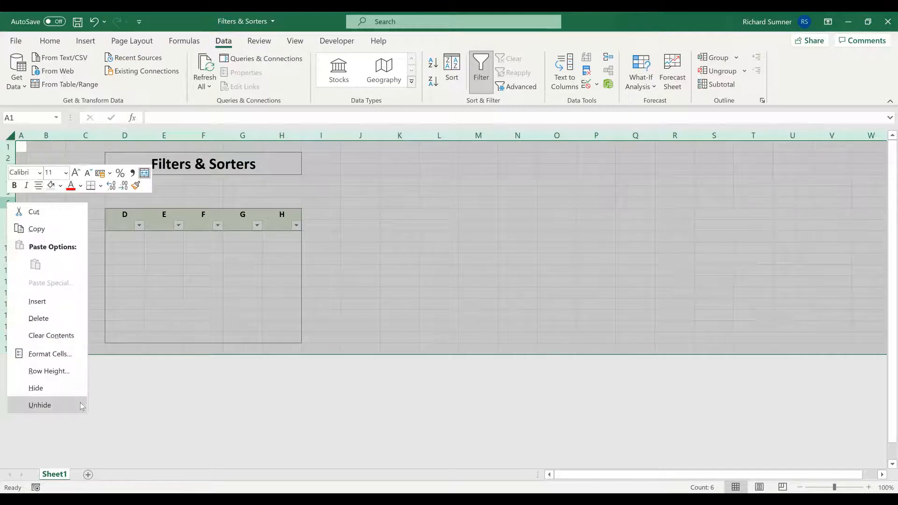
left_click(79, 402)
left_click(244, 293)
left_click_drag(128, 225, 284, 341)
left_click(358, 279)
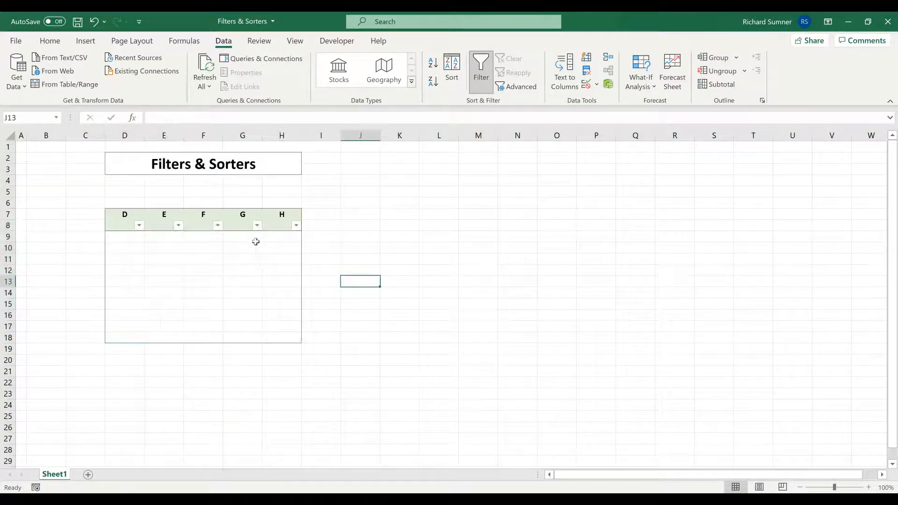
Enter the values 1, 4, 3, 6, 2 and 1 down column D of the table, in D9:D14
left_click(140, 240)
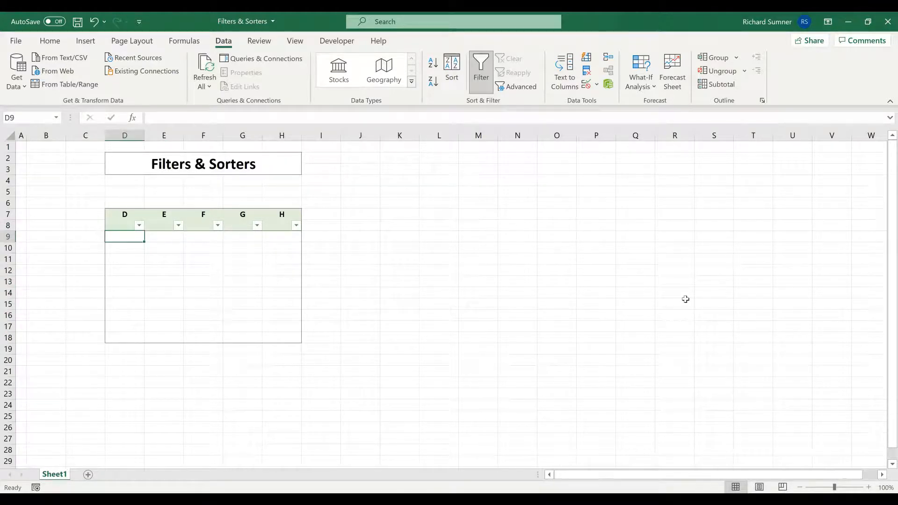
type("1")
key("Return")
type("4")
key("Return")
type("3")
key("Return")
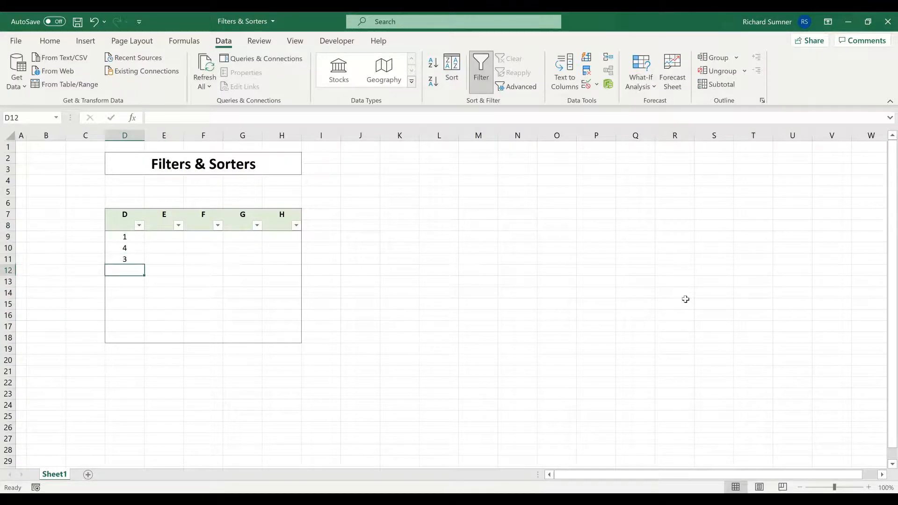
type("6")
key("Return")
type("2")
key("Return")
type("1")
key("Return")
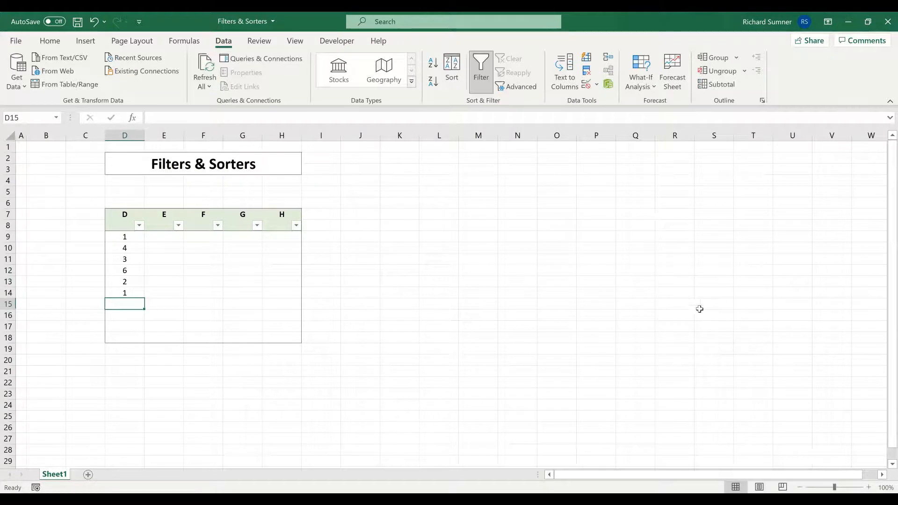
Filter the table by column D so only rows with the value 1 are shown, excluding blanks
left_click(139, 225)
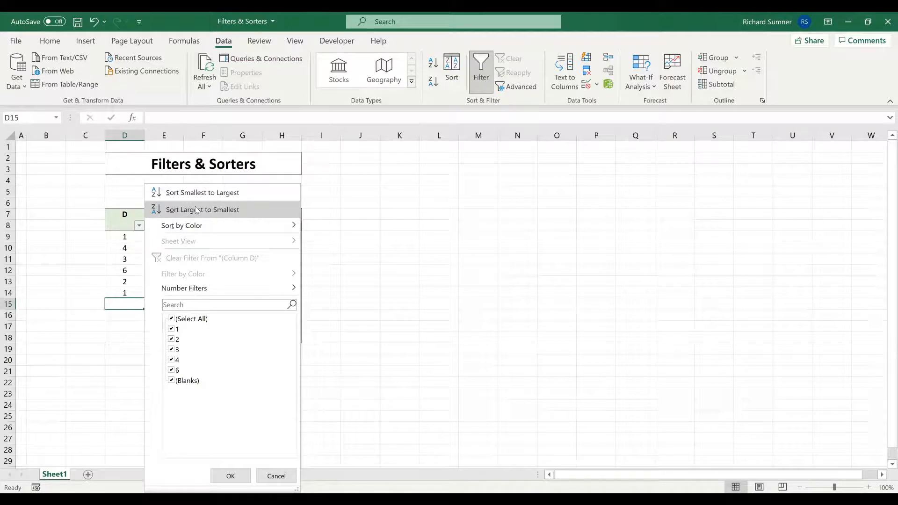
left_click(171, 340)
left_click(171, 350)
left_click(172, 360)
left_click(172, 371)
left_click(172, 381)
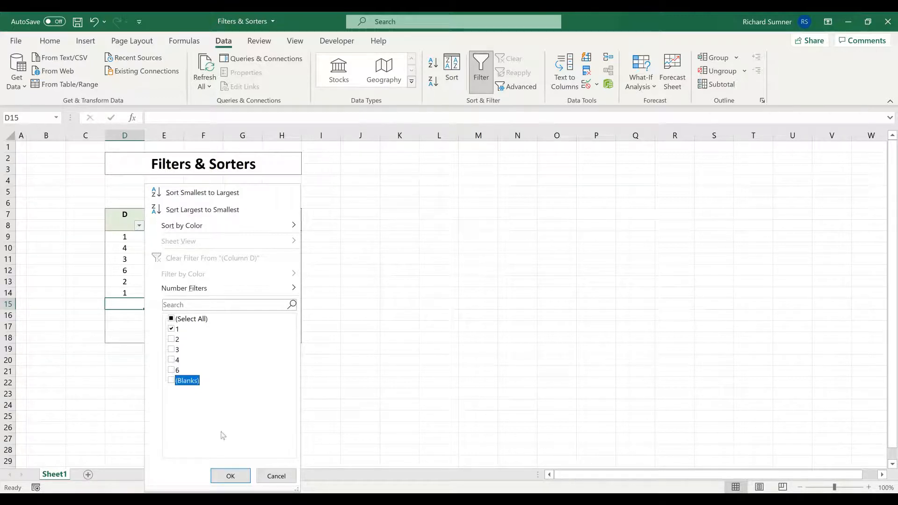
left_click(230, 475)
left_click(433, 290)
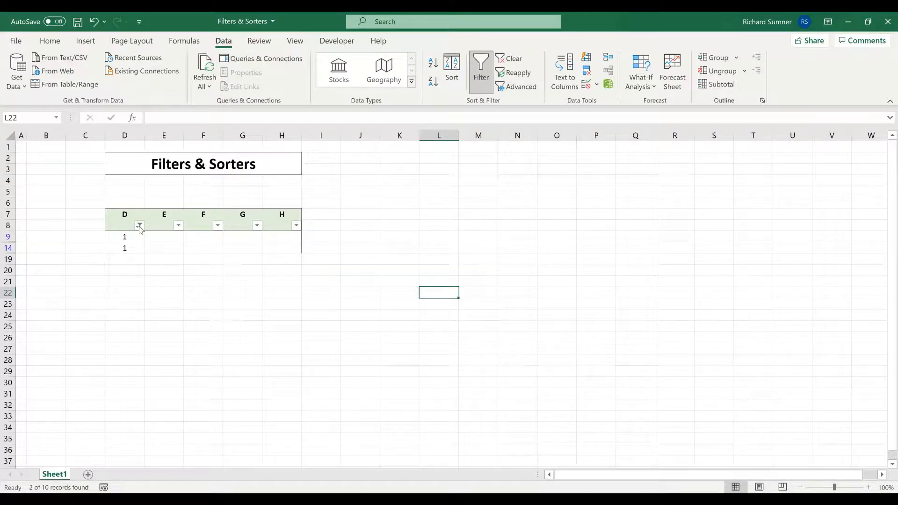
Reset the column D filter to include all values and blanks
left_click(139, 226)
left_click(171, 319)
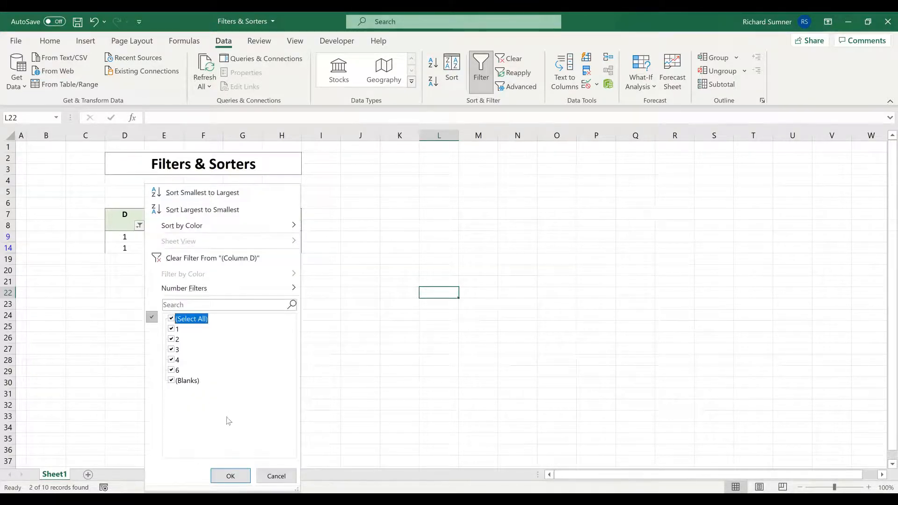
left_click(231, 473)
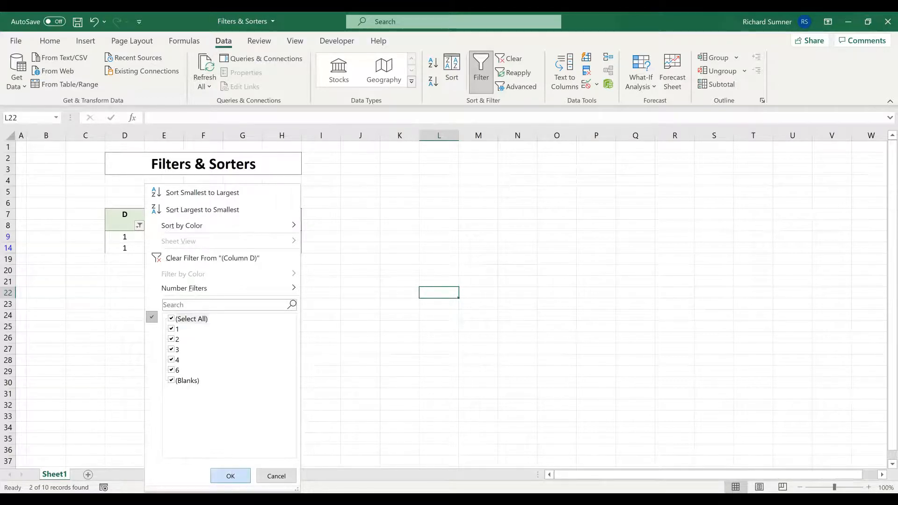
left_click(140, 226)
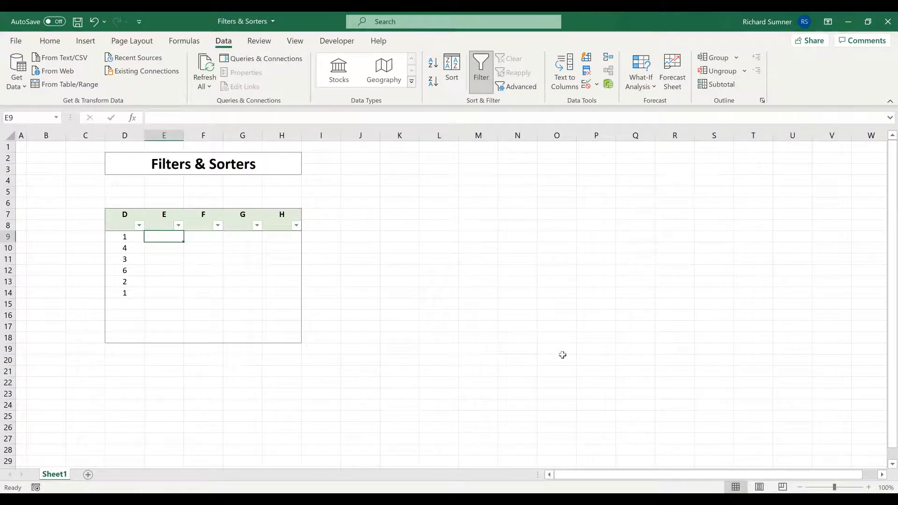
Enter the letters A, D, C, E, F and G down column E of the table, in E9:E14
type("A")
key("Return")
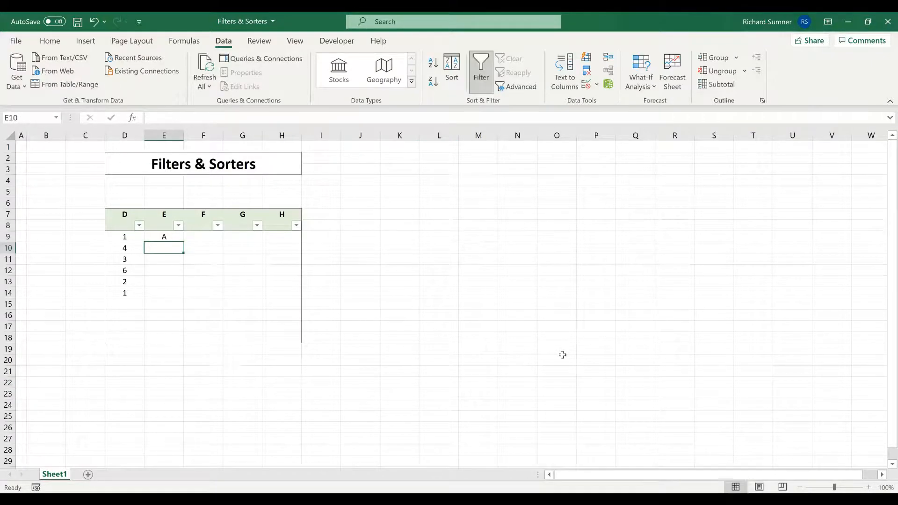
type("D")
key("Return")
type("C")
key("Return")
type("E")
key("Return")
type("F")
key("Return")
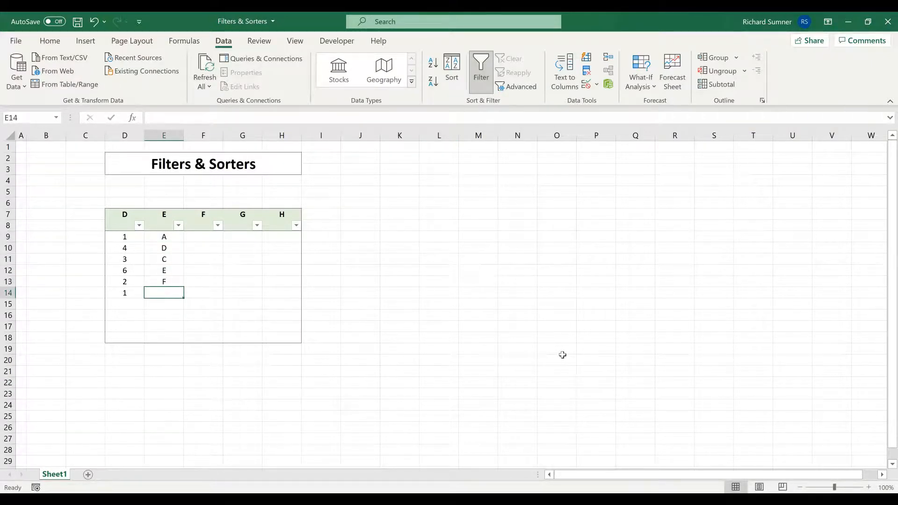
type("G")
key("Return")
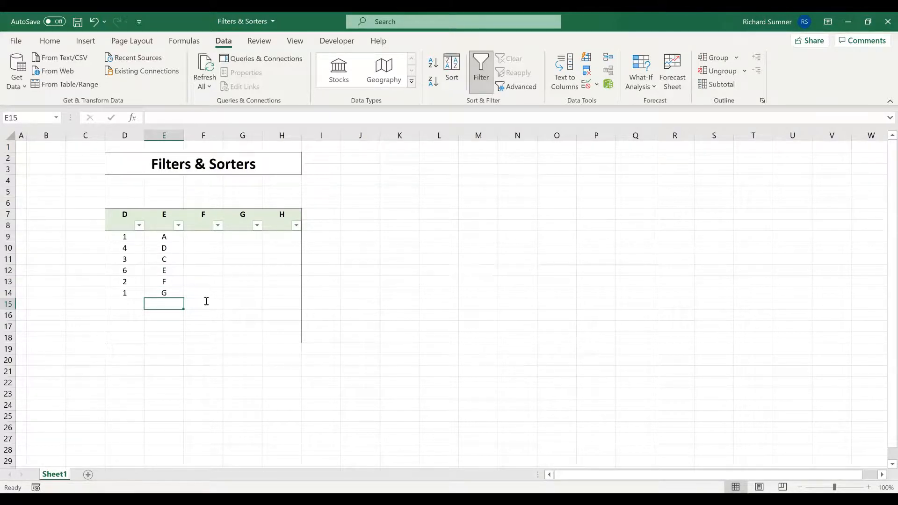
Sort the table by column D from smallest to largest
left_click(139, 226)
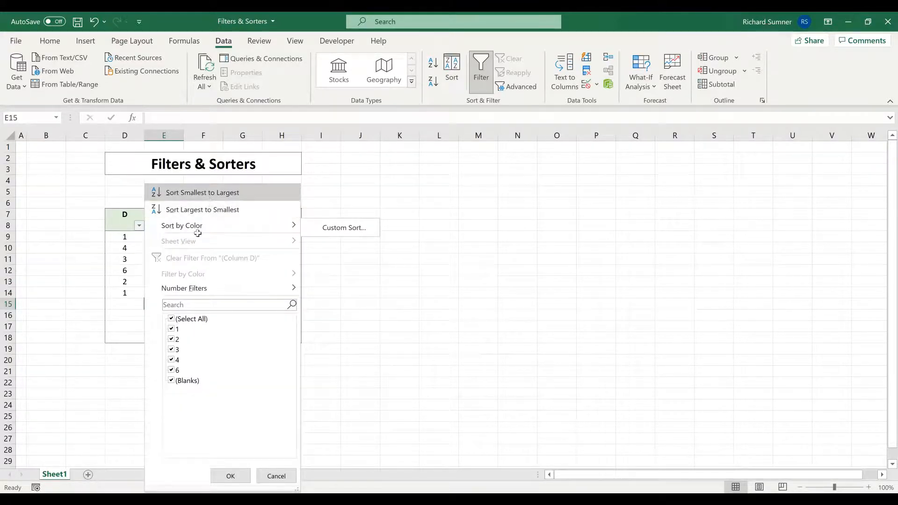
left_click(209, 193)
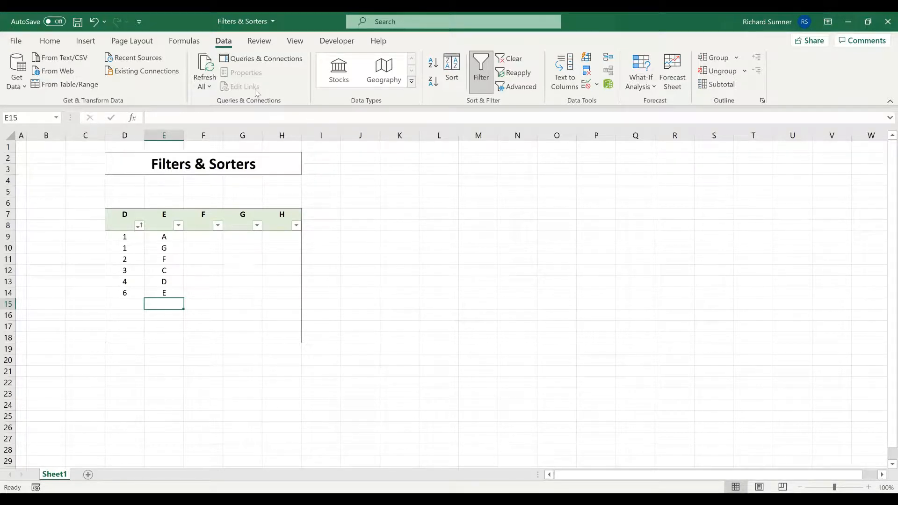
Protect the sheet without a password, additionally allowing users to Sort and Use AutoFilter
left_click(259, 42)
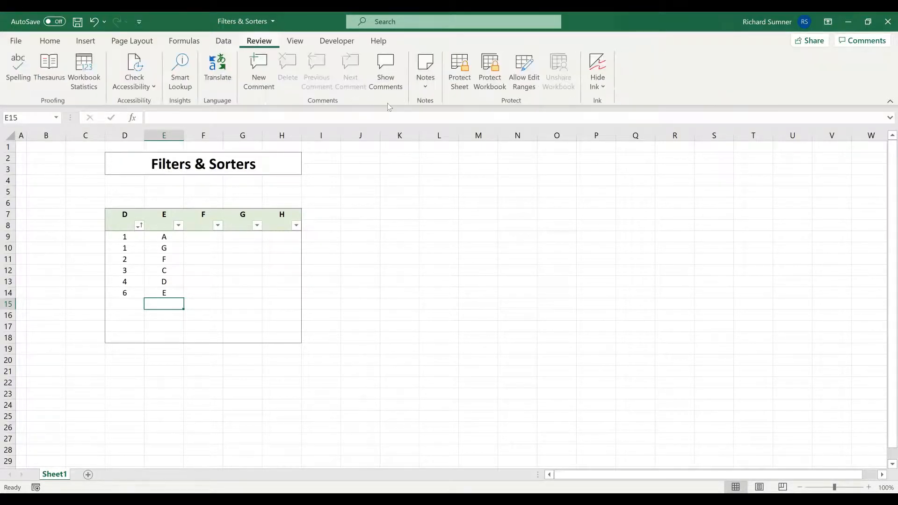
left_click(471, 86)
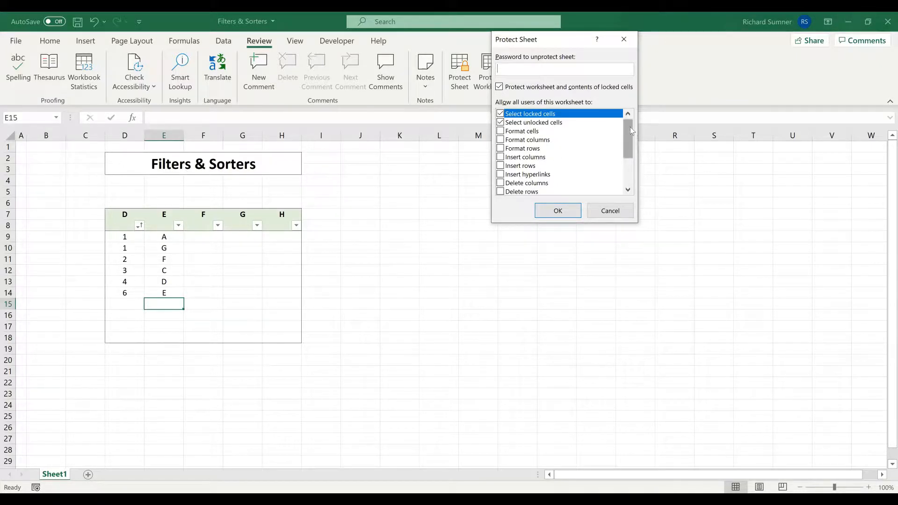
left_click_drag(630, 127, 627, 156)
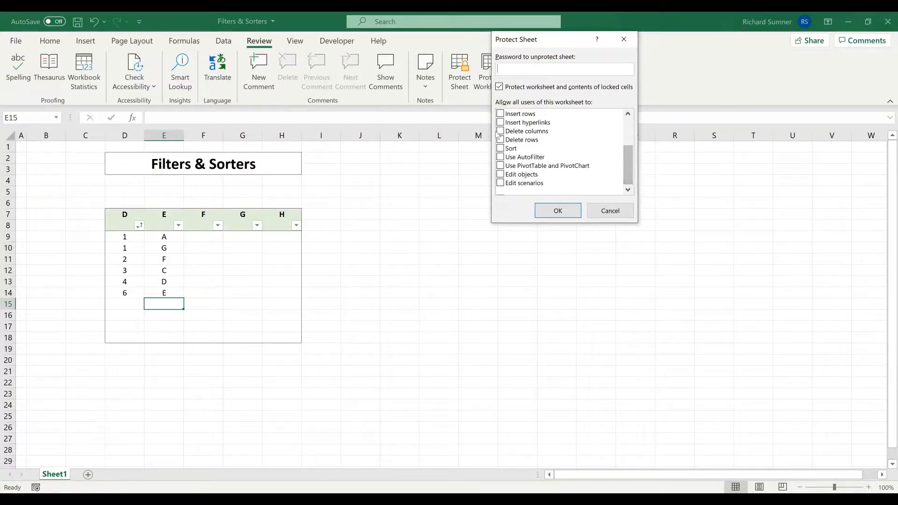
left_click(500, 149)
left_click(501, 157)
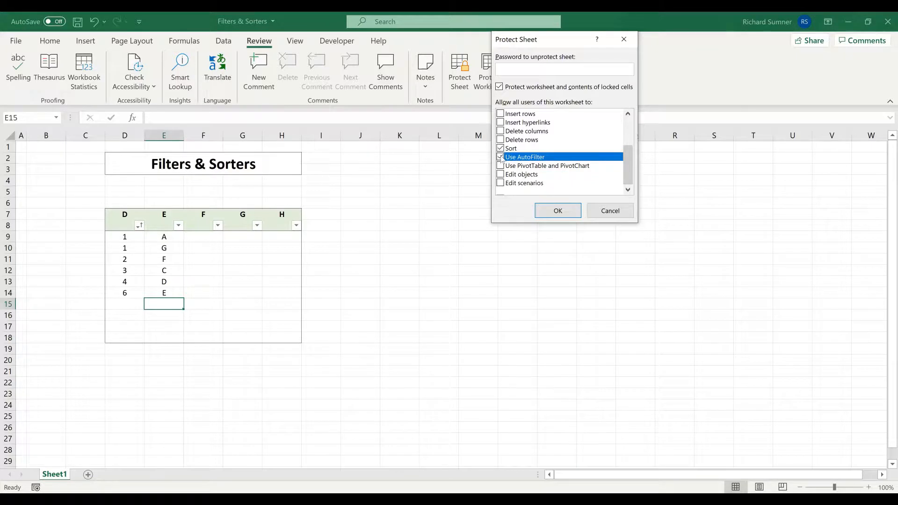
left_click(549, 209)
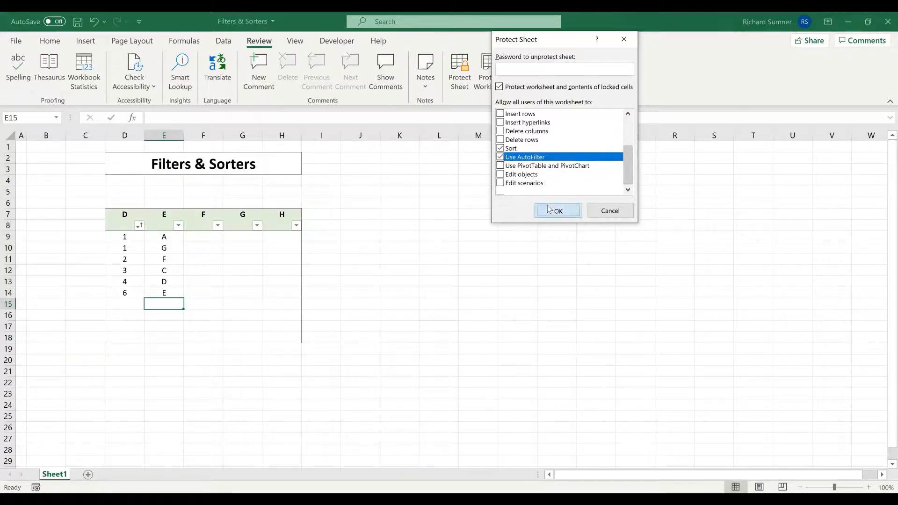
Test the column D filter on the protected sheet with all values selected, and unprotect the sheet
left_click(139, 226)
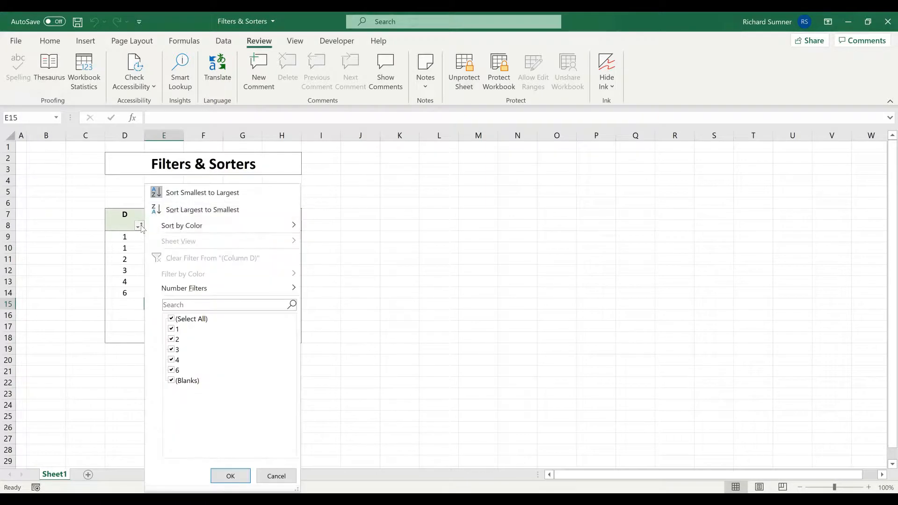
left_click(230, 476)
left_click(462, 84)
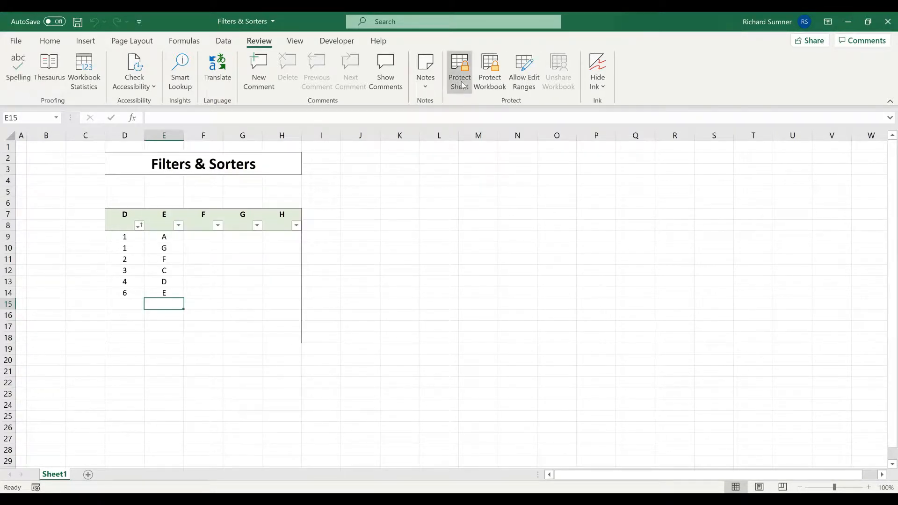
Protect the sheet with the Sort and Use AutoFilter permissions disabled, and unprotect it again
left_click(462, 83)
left_click_drag(628, 146, 629, 172)
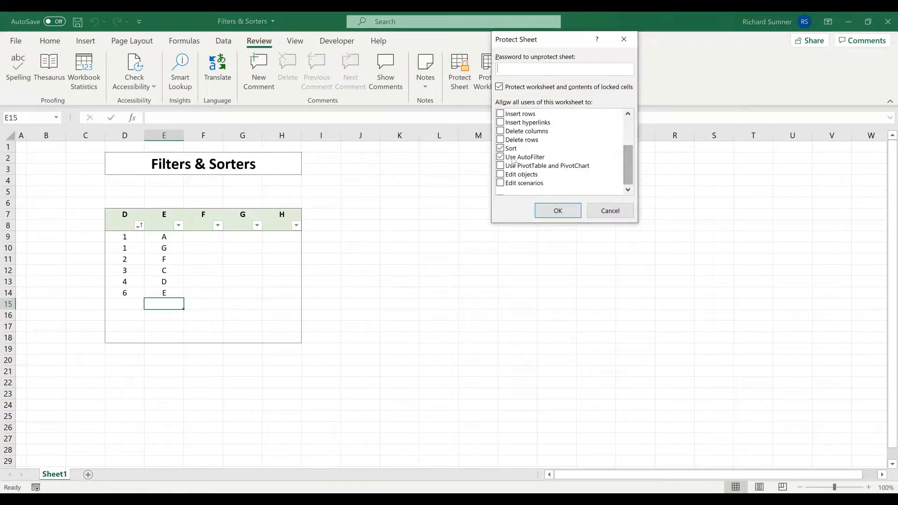
left_click(506, 159)
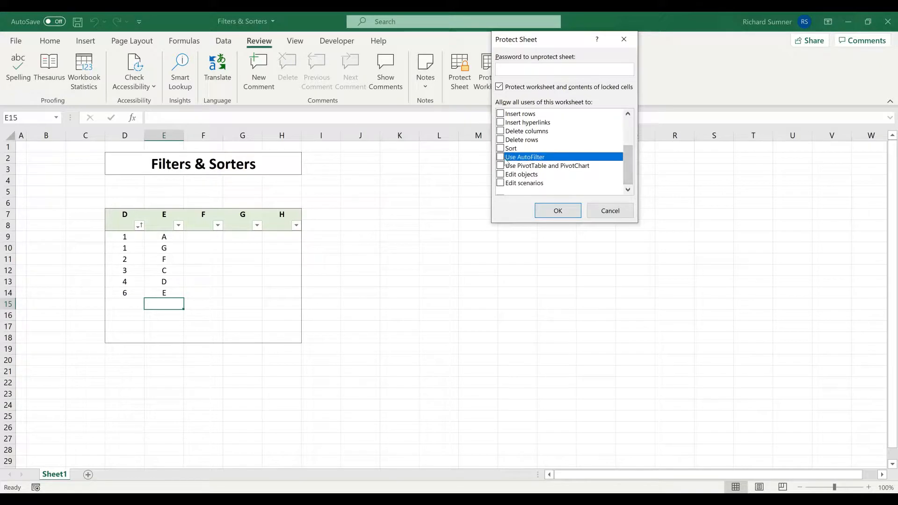
left_click(558, 210)
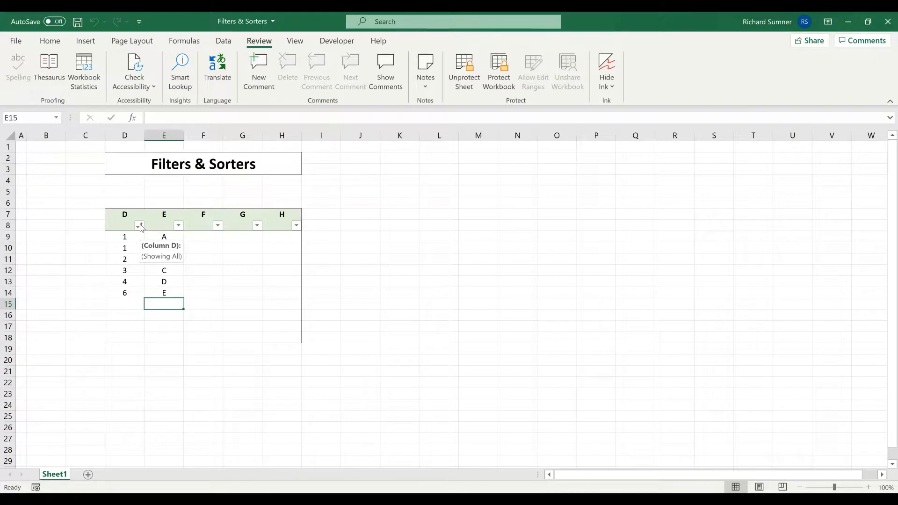
left_click(464, 83)
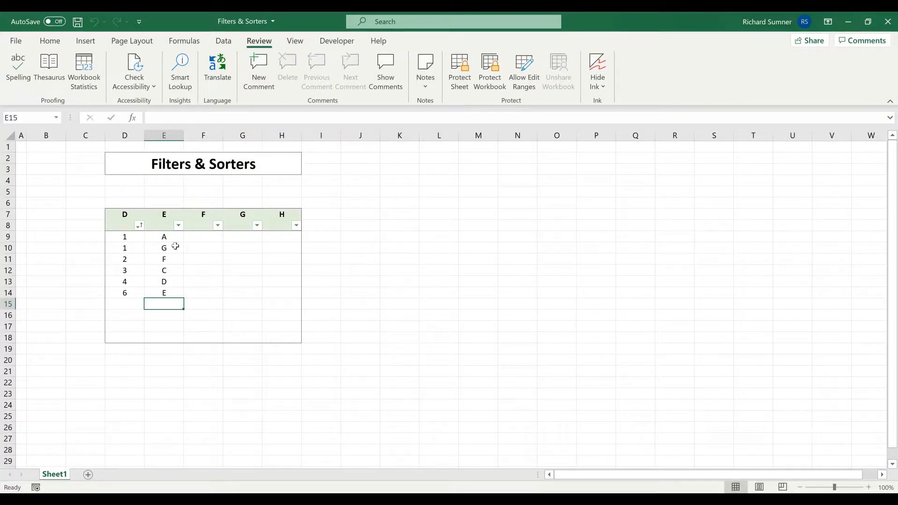
left_click_drag(133, 227, 277, 336)
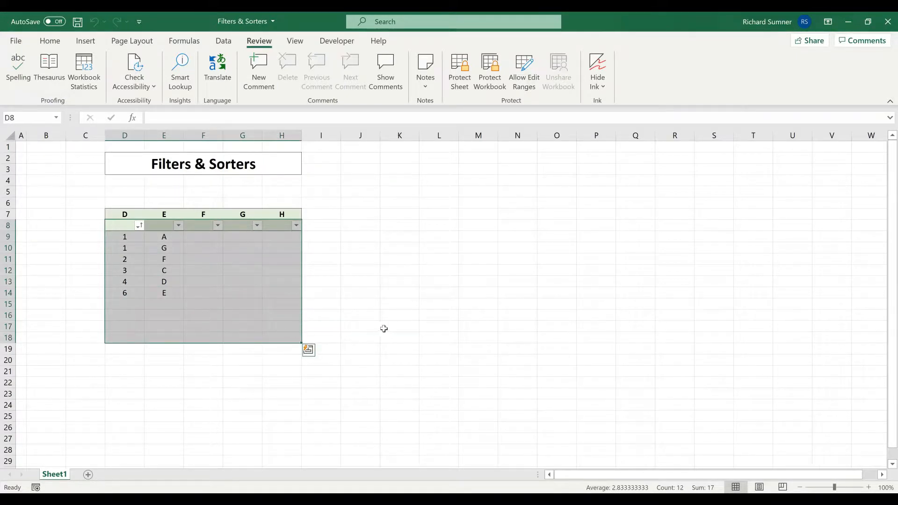
left_click(386, 328)
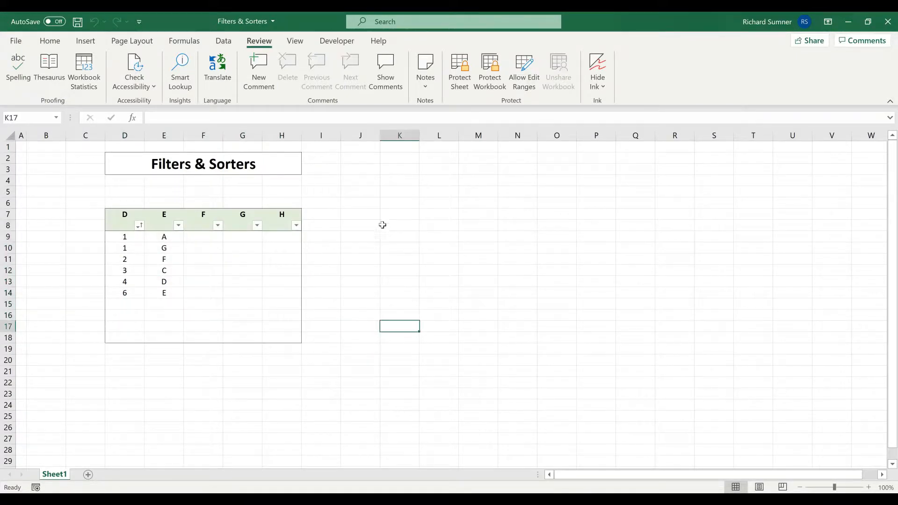
Copy the whole table D7:H18 and paste the copy beside it, starting at cell K7
left_click(133, 212)
left_click_drag(190, 238, 276, 335)
key("ctrl+c")
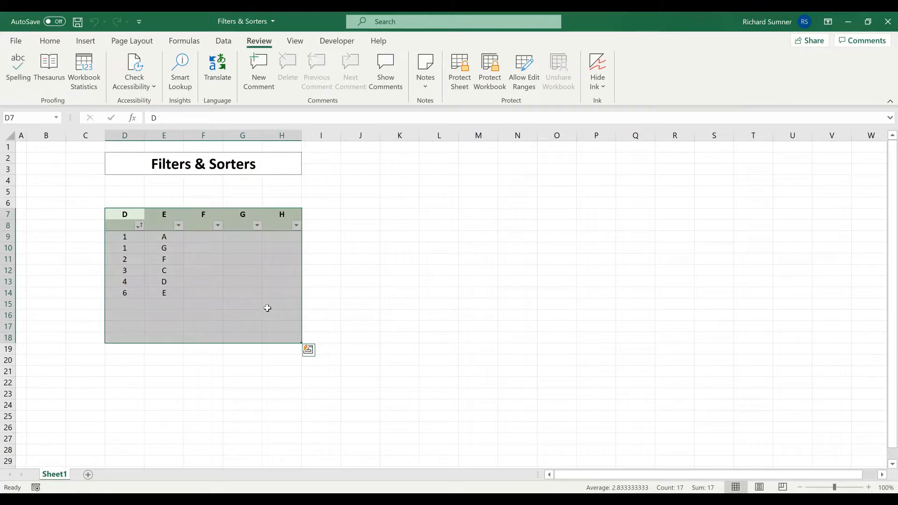
right_click(268, 307)
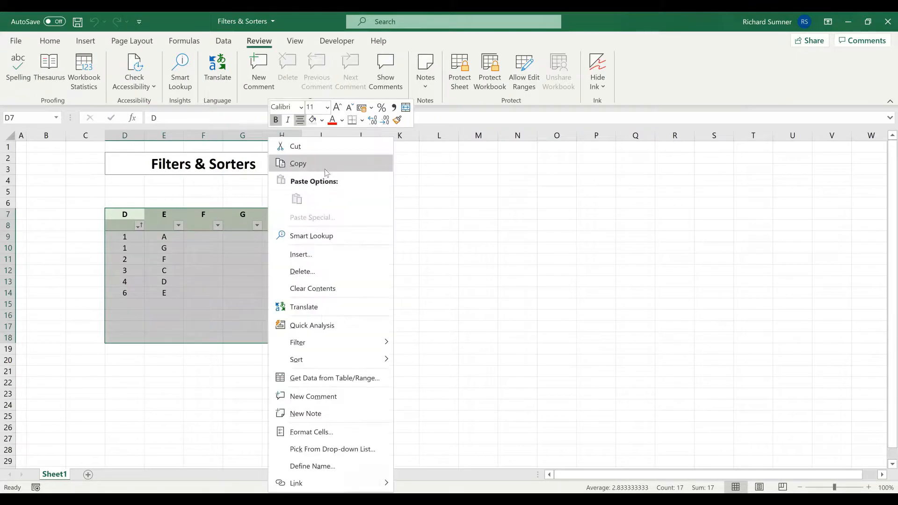
left_click(414, 219)
key("ctrl+v")
Select the copied table's range K8:O18, examine the sort and filter commands for it, and cancel the copy selection
left_click_drag(405, 225, 551, 339)
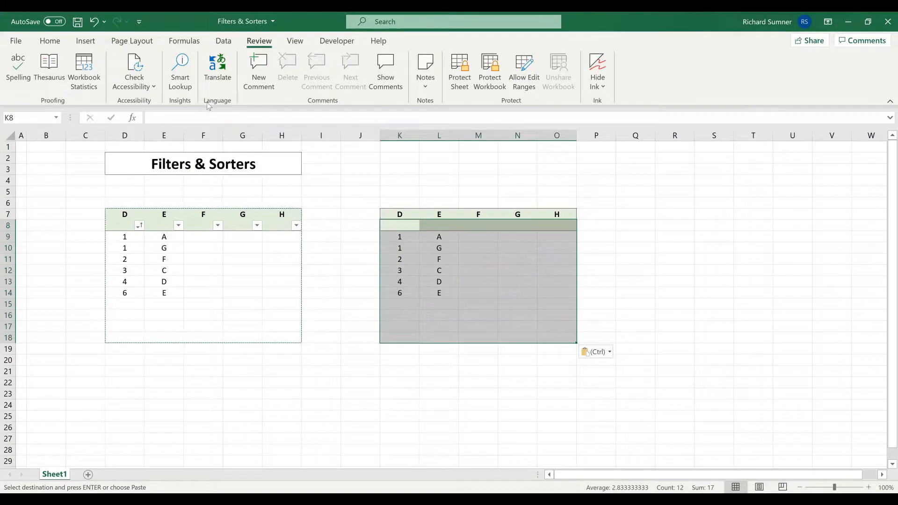
left_click(42, 41)
left_click(224, 41)
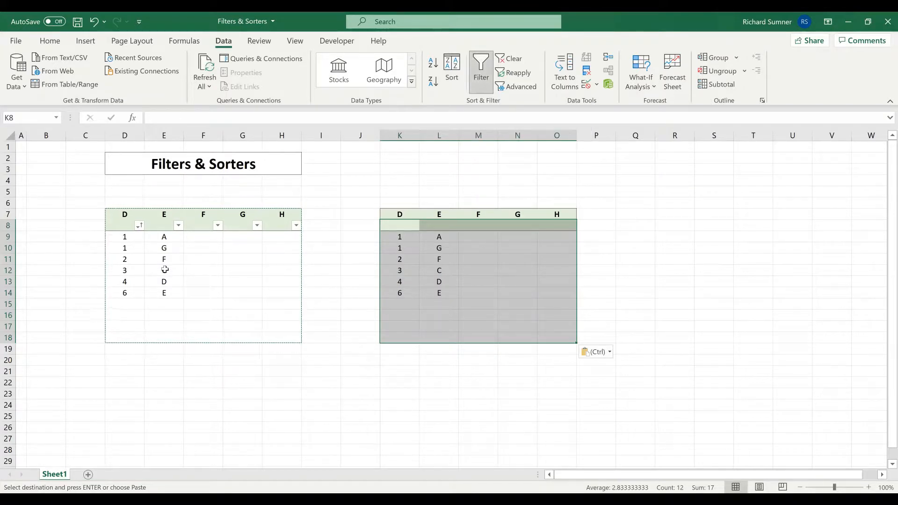
key("Escape")
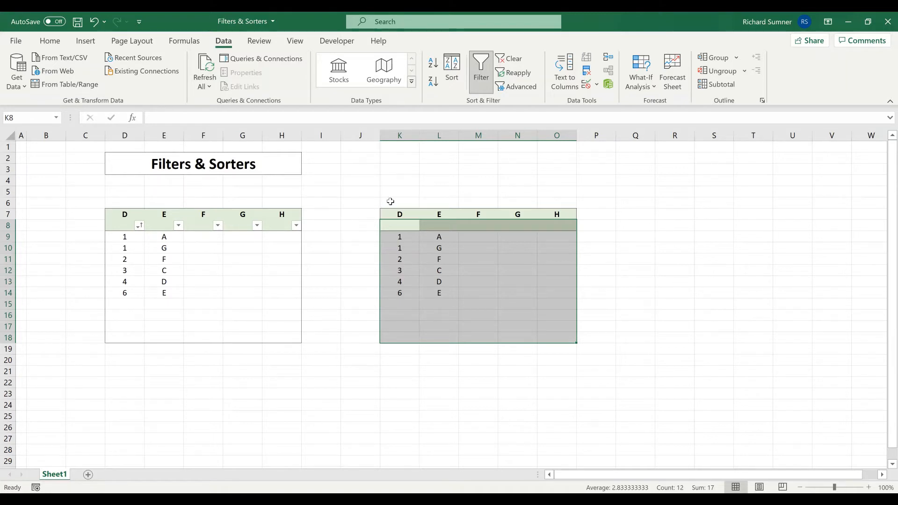
left_click_drag(391, 202, 559, 199)
left_click(315, 226)
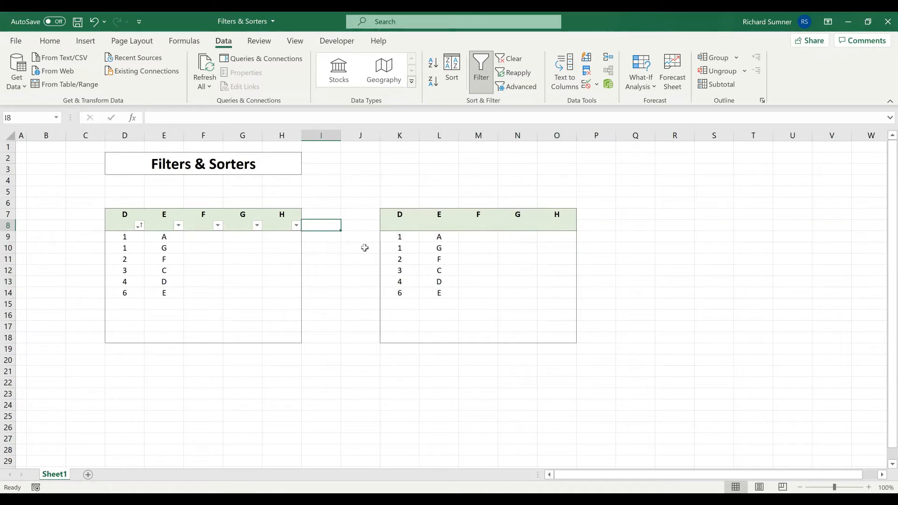